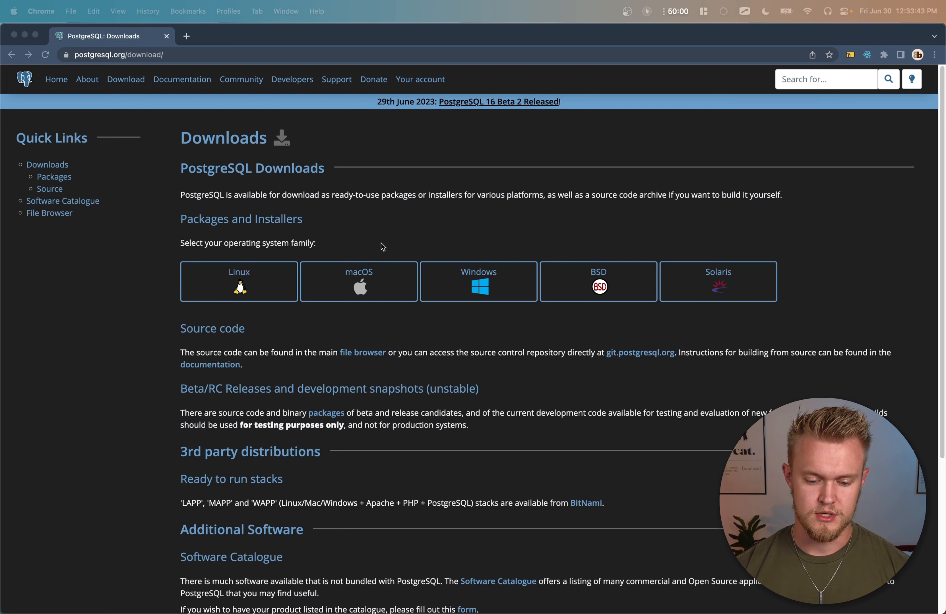
Step: Download the EDB interactive installer of PostgreSQL 15.3 for Mac OS X from the macOS packages page
{"action": "left_click", "coordinate": [369, 277]}
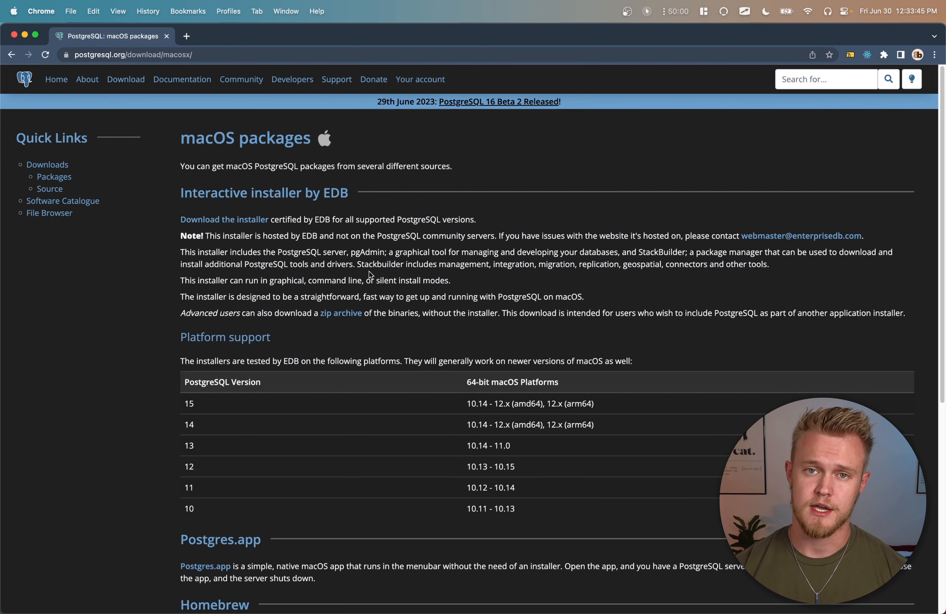
{"action": "key", "text": "super+shift+k"}
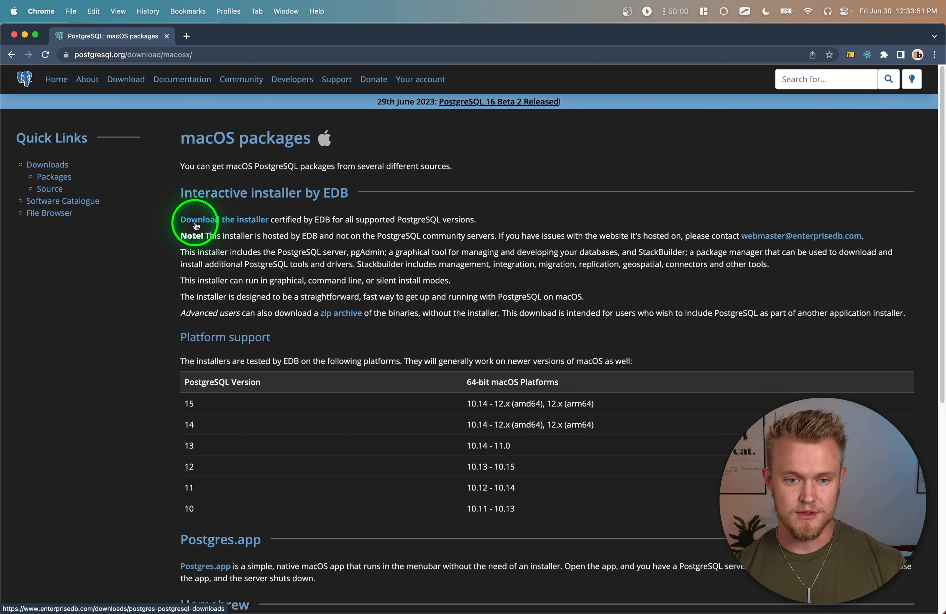
{"action": "key", "text": "super+shift+k"}
{"action": "left_click", "coordinate": [257, 219]}
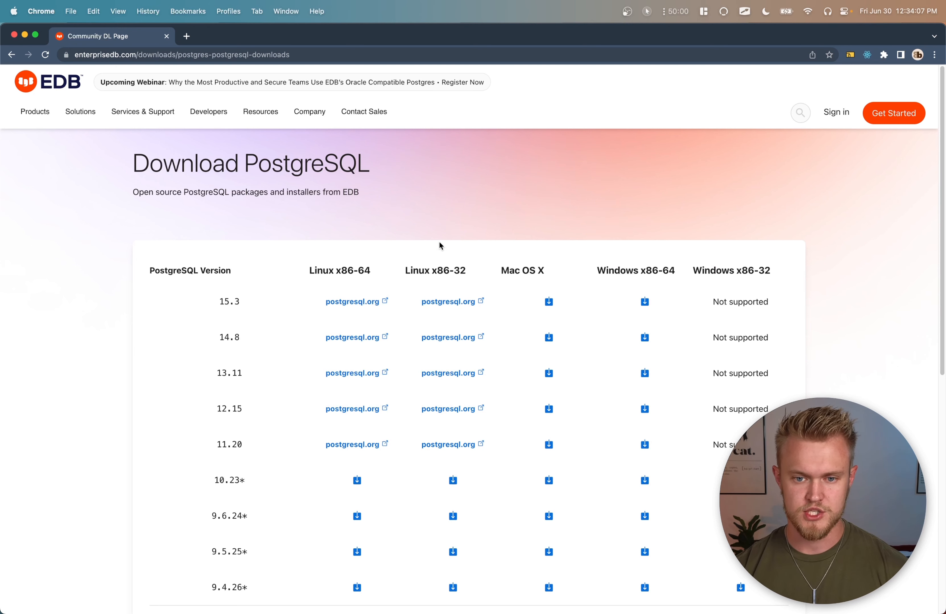
{"action": "left_click", "coordinate": [549, 303]}
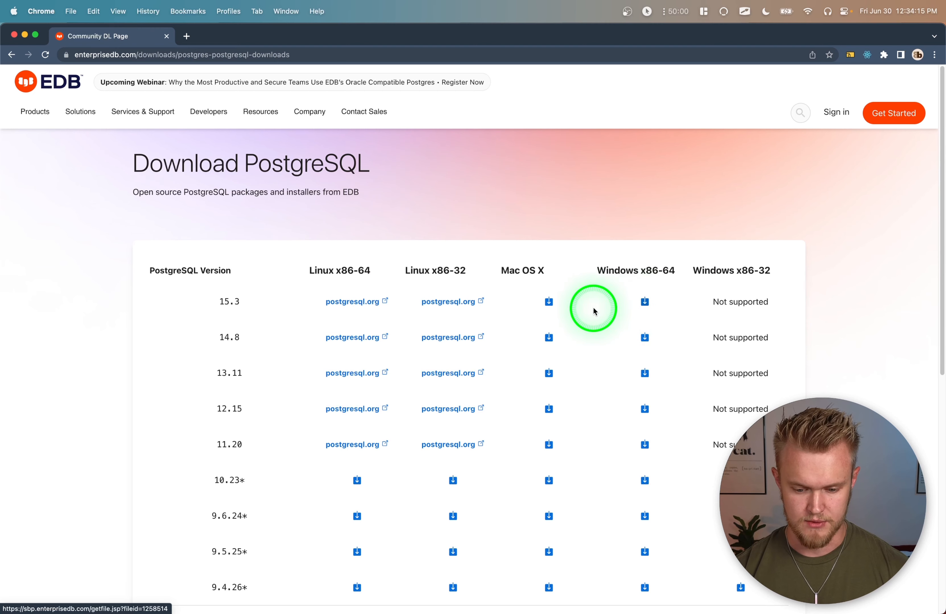
{"action": "left_click", "coordinate": [550, 303]}
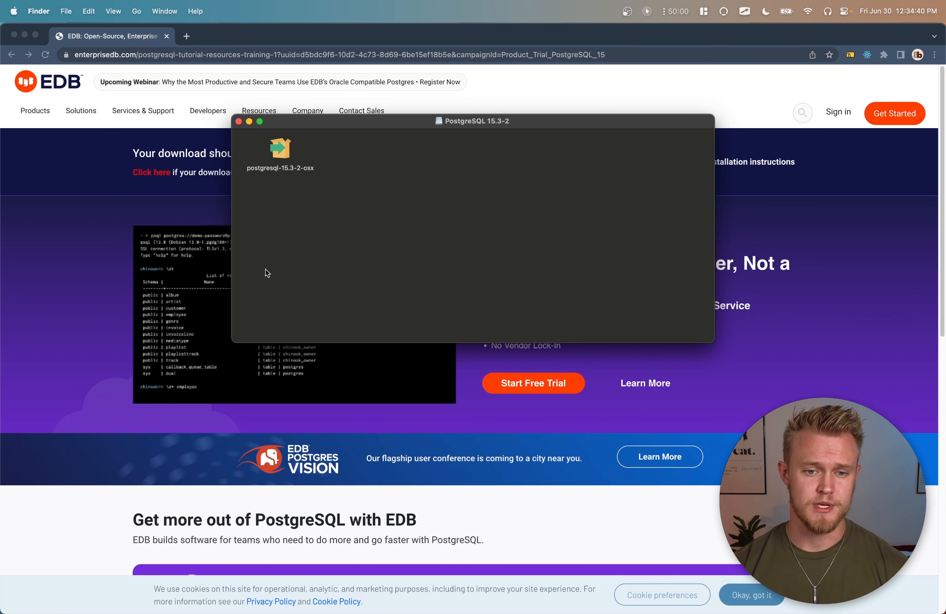
Step: Open the downloaded postgresql-15.3-2-osx installer and proceed through setup with all four components selected
{"action": "left_click", "coordinate": [279, 153]}
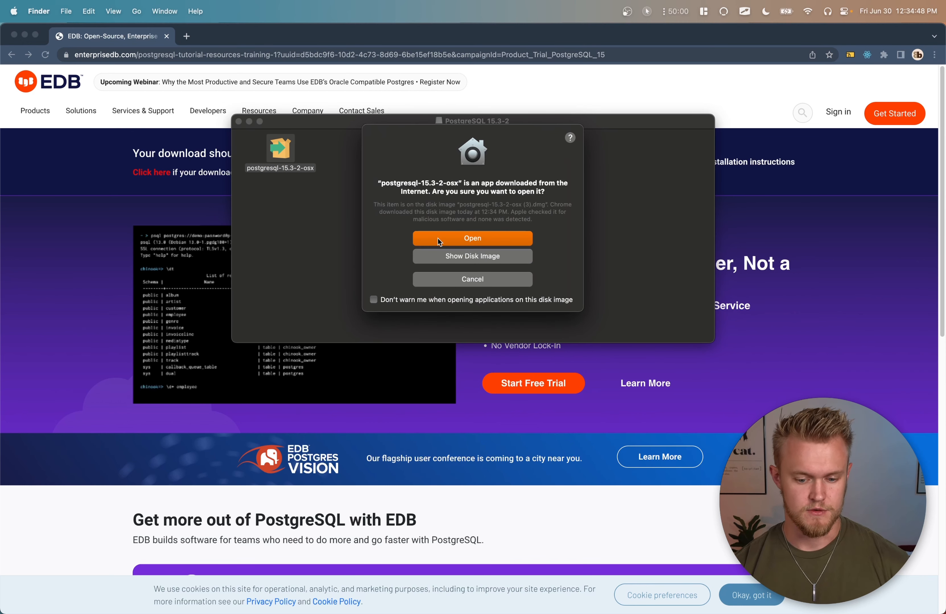
{"action": "left_click", "coordinate": [450, 239]}
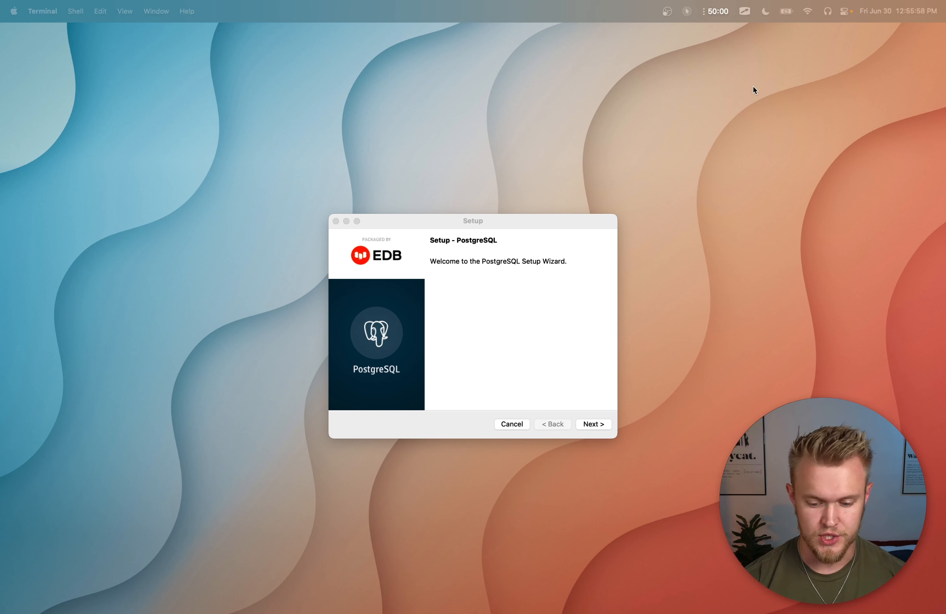
{"action": "left_click", "coordinate": [599, 425]}
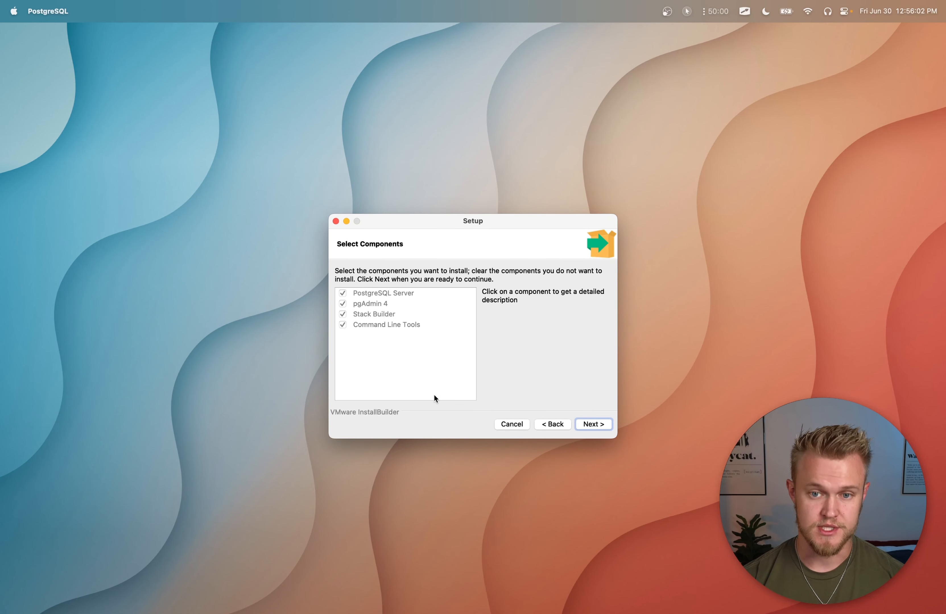
{"action": "left_click", "coordinate": [588, 426]}
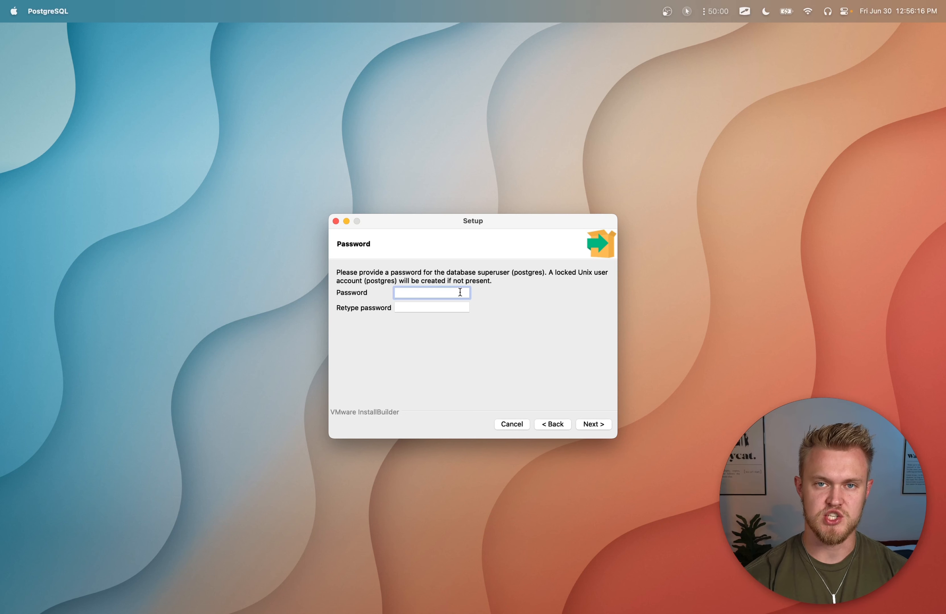
Step: Enter and retype a password for the postgres database superuser
{"action": "type", "text": "•••••"}
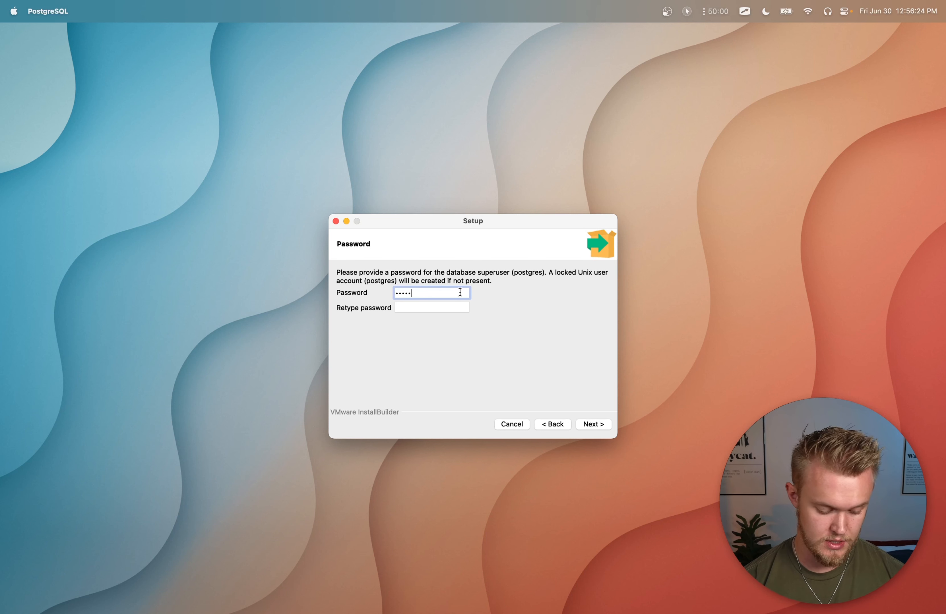
{"action": "key", "text": "Tab"}
{"action": "type", "text": "•••••"}
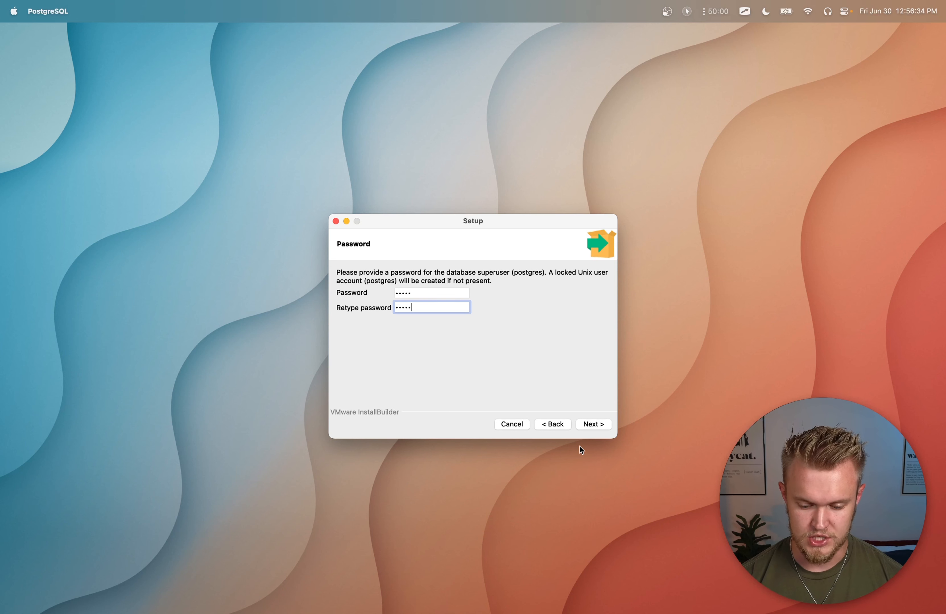
{"action": "left_click", "coordinate": [590, 425]}
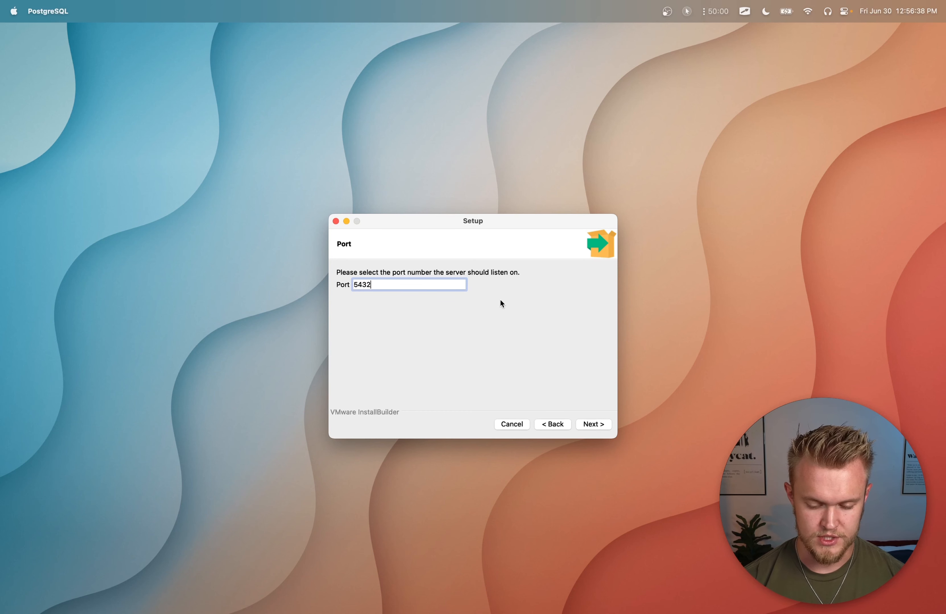
Step: Accept port 5432 and the default locale, install PostgreSQL, and finish the setup without launching Stack Builder
{"action": "left_click", "coordinate": [595, 425]}
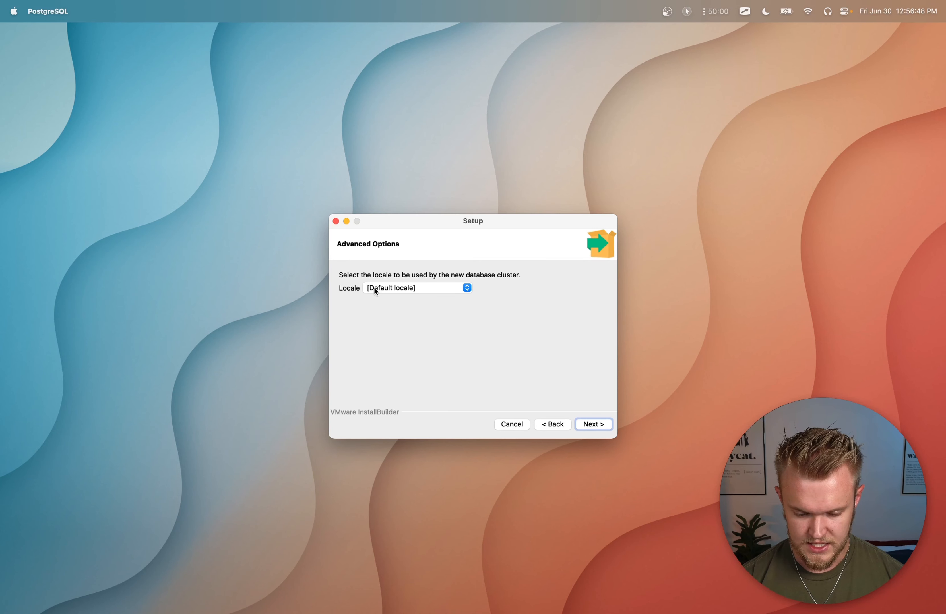
{"action": "left_click", "coordinate": [598, 424]}
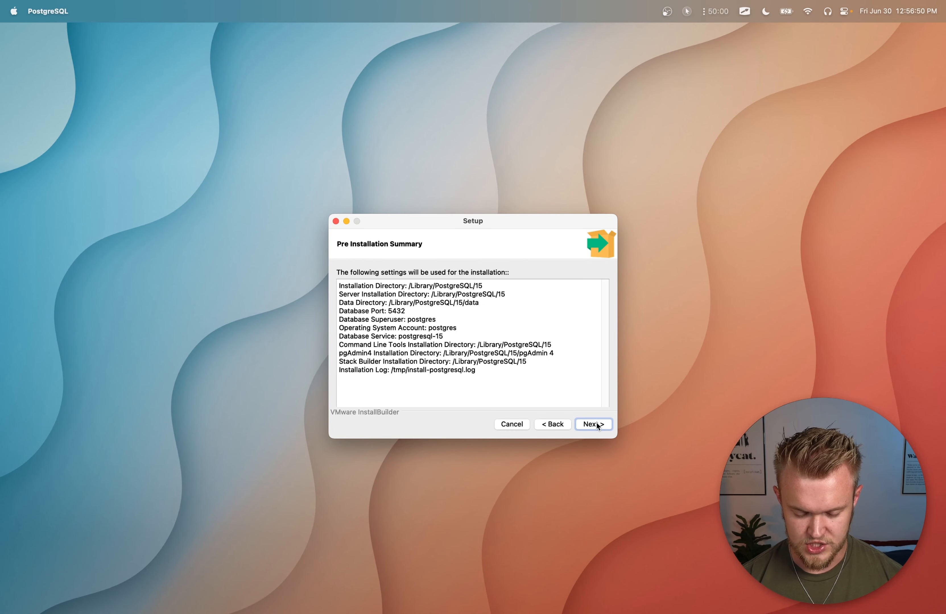
{"action": "left_click", "coordinate": [598, 425]}
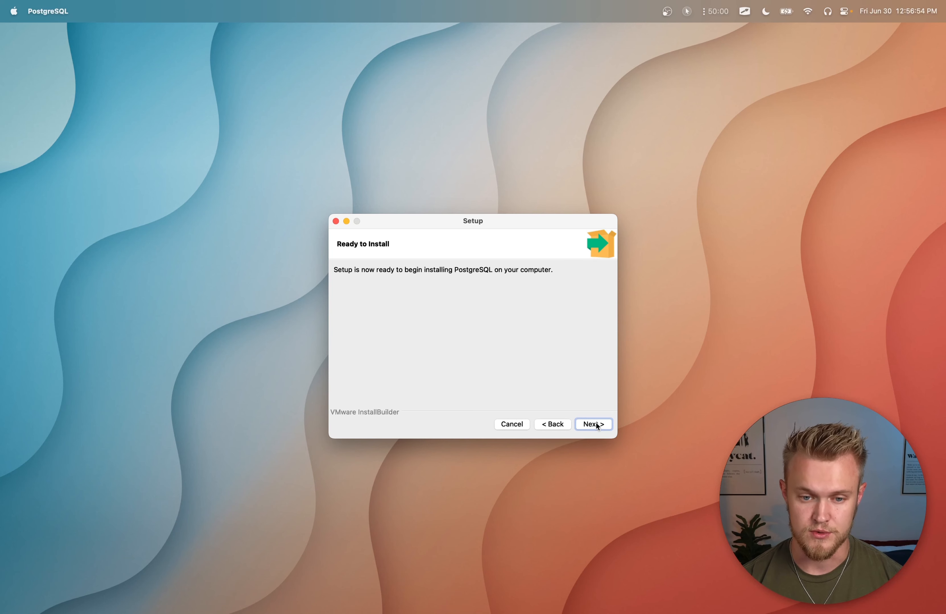
{"action": "left_click", "coordinate": [597, 425]}
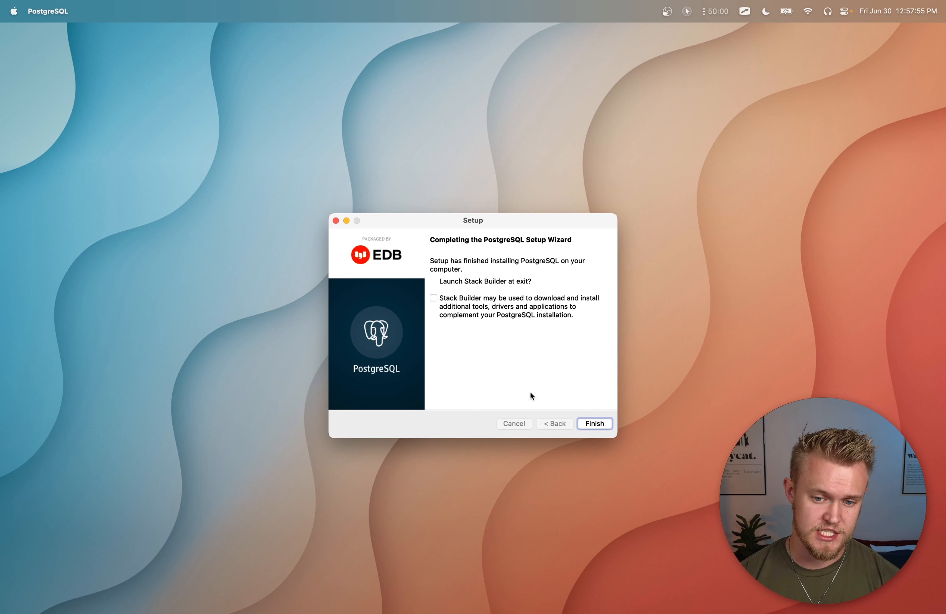
{"action": "left_click", "coordinate": [590, 424]}
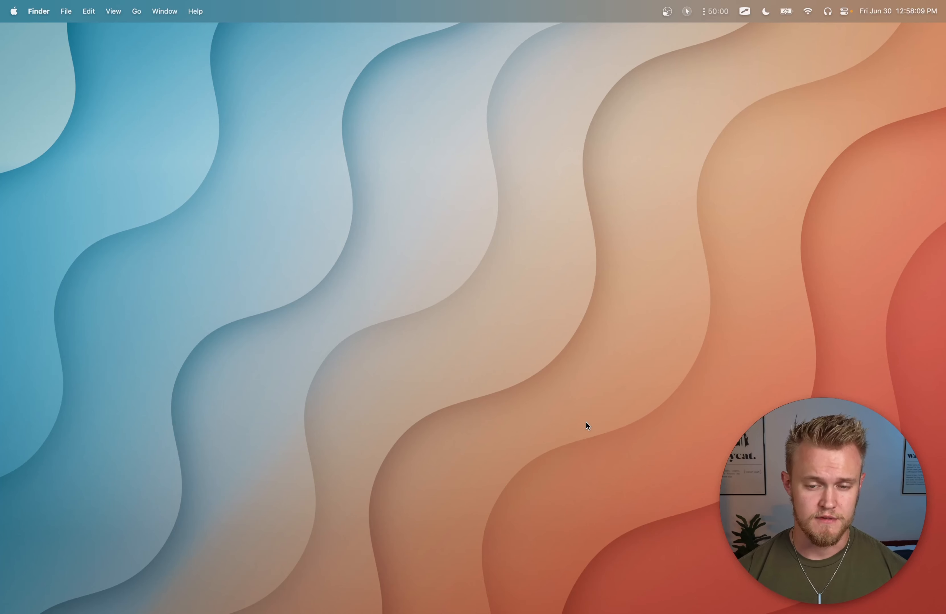
Step: Launch pgAdmin 4 from the PostgreSQL 15 folder and allow it to accept incoming network connections
{"action": "key", "text": "super+space"}
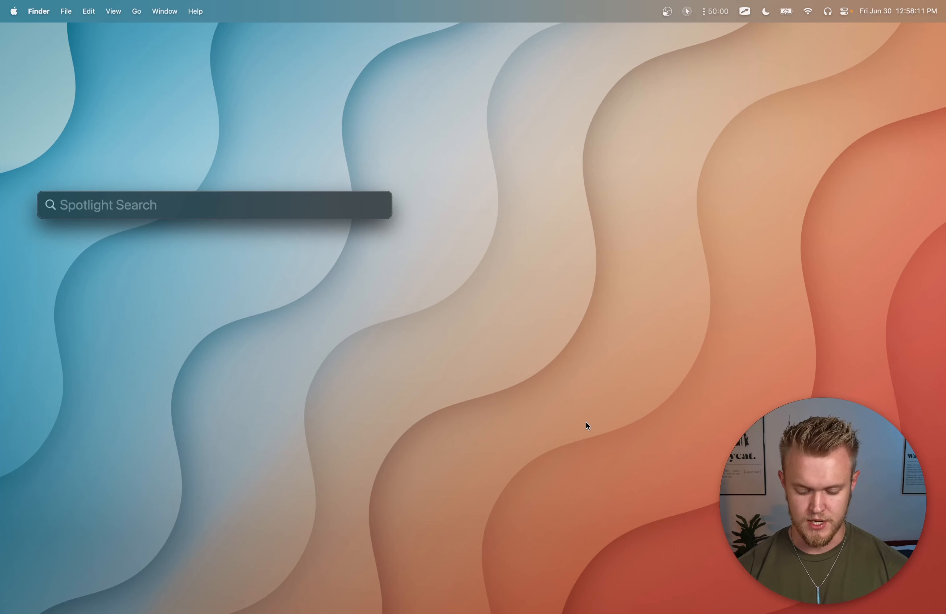
{"action": "type", "text": "pgadmin"}
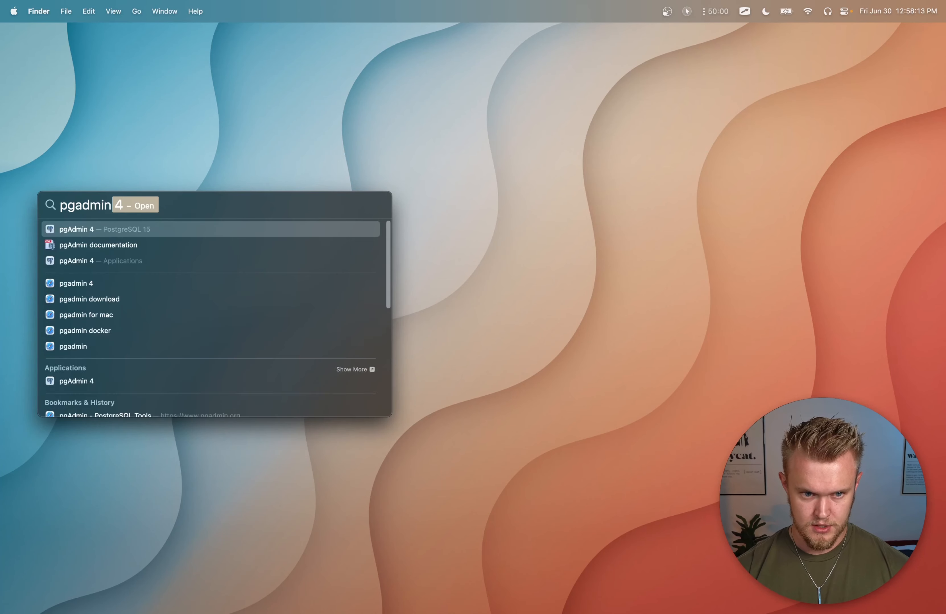
{"action": "type", "text": " 4"}
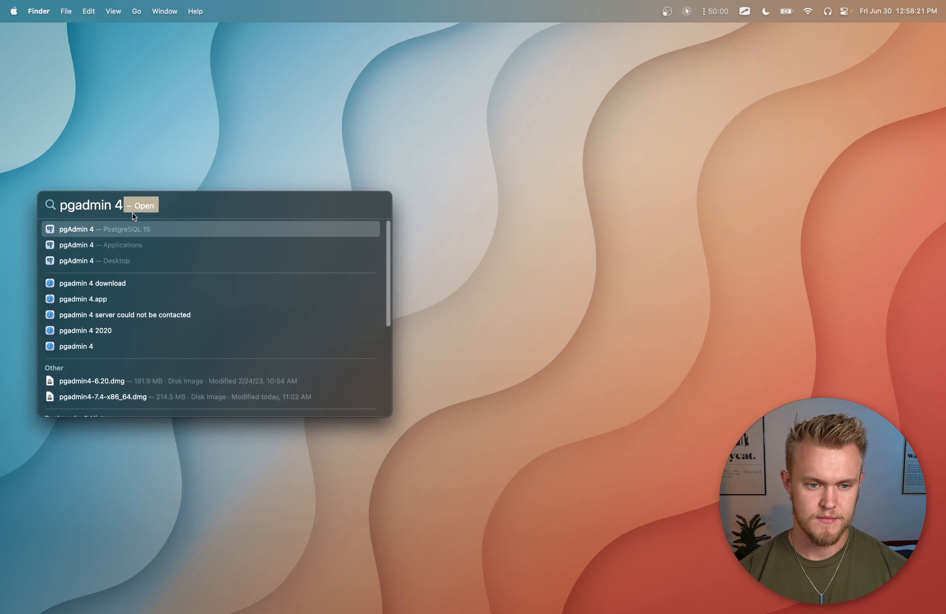
{"action": "key", "text": "Return"}
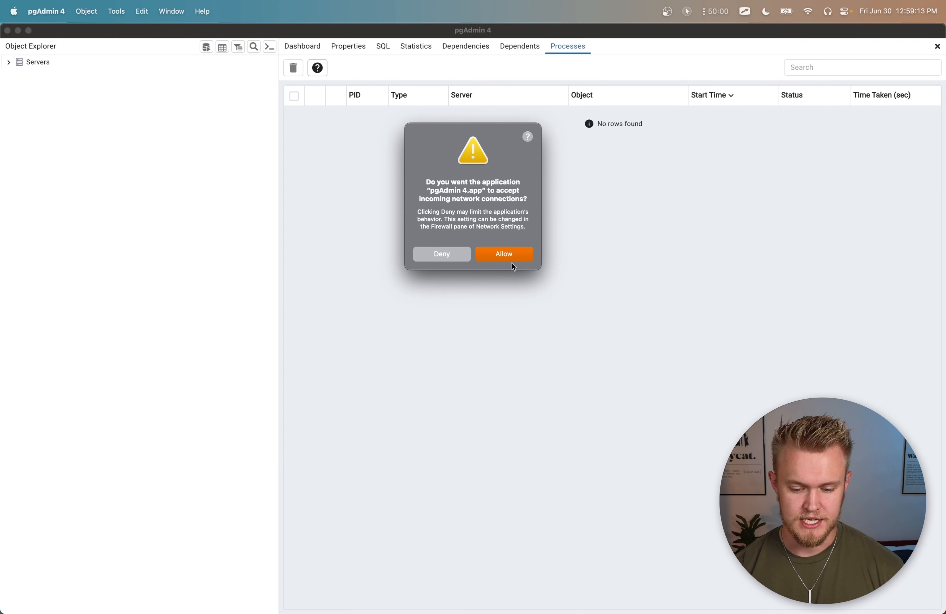
{"action": "left_click", "coordinate": [517, 259]}
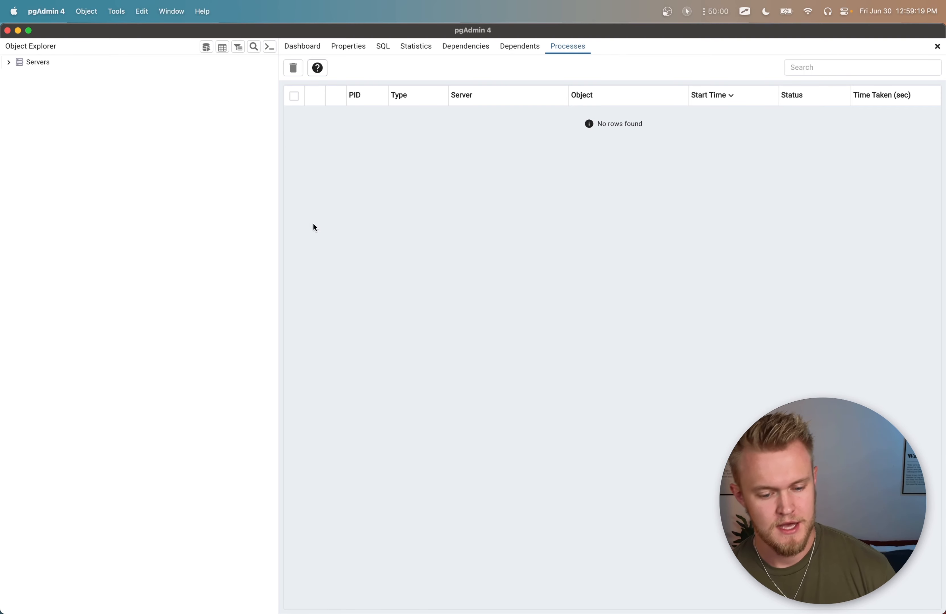
Step: Connect to the PostgreSQL 15 server by entering the postgres user's password
{"action": "left_click", "coordinate": [8, 64]}
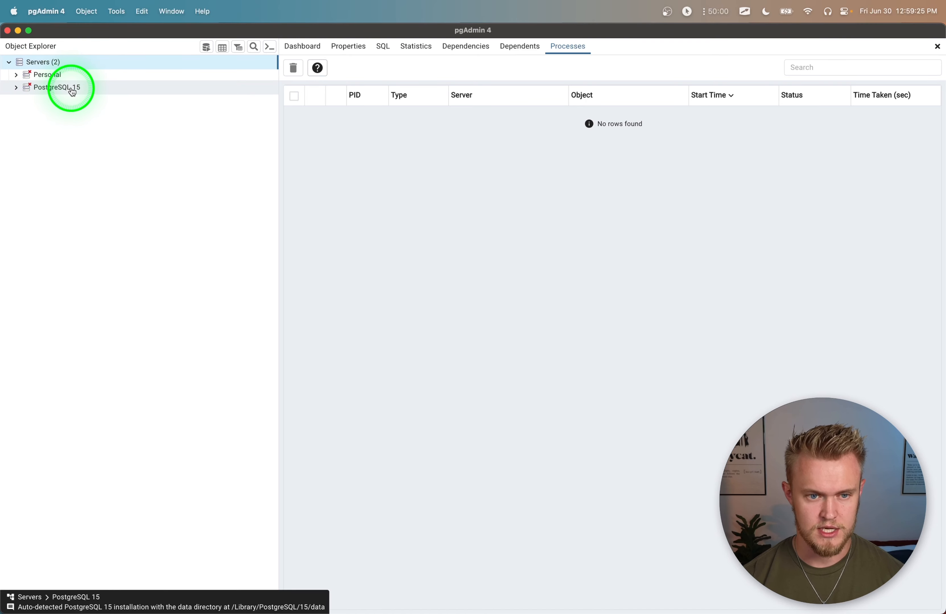
{"action": "left_click", "coordinate": [18, 91]}
{"action": "left_click", "coordinate": [412, 137]}
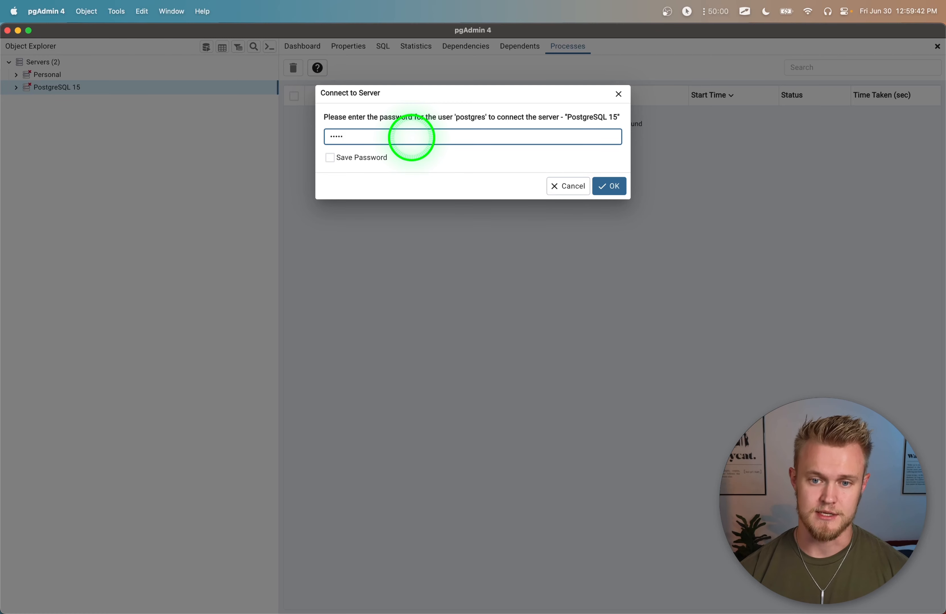
{"action": "left_click", "coordinate": [611, 186]}
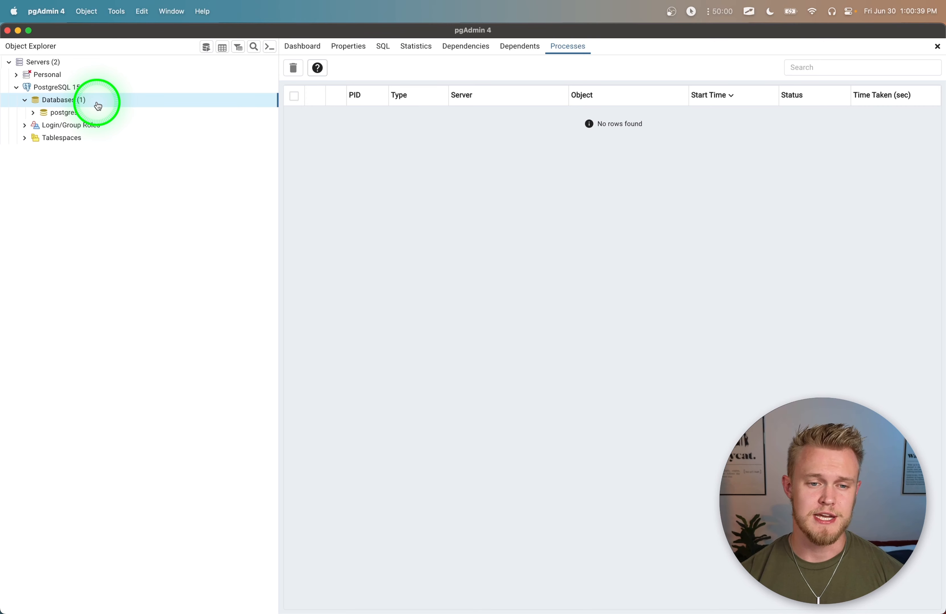
Step: Create a database named pretend on the PostgreSQL 15 server, owned by postgres
{"action": "right_click", "coordinate": [75, 103]}
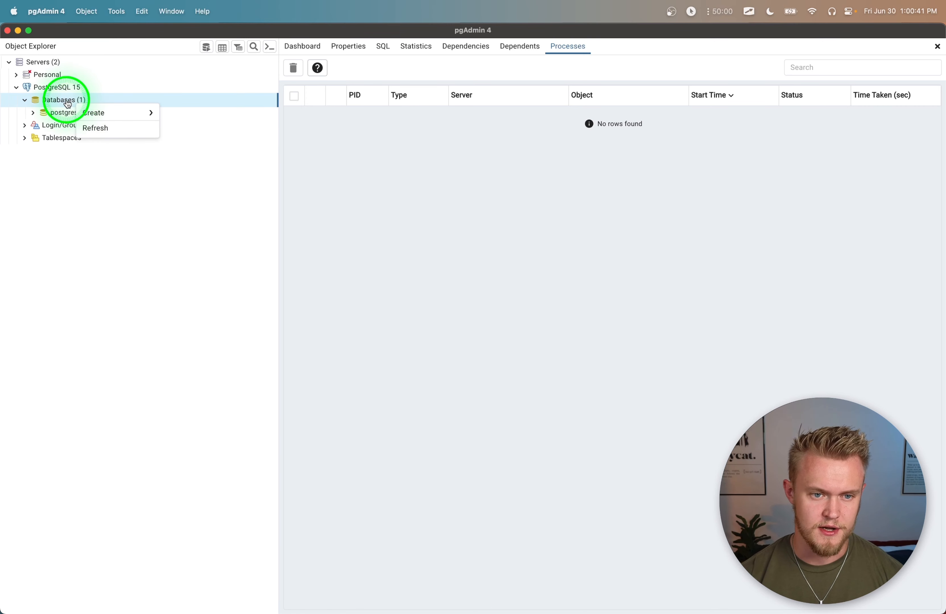
{"action": "mouse_move", "coordinate": [84, 113]}
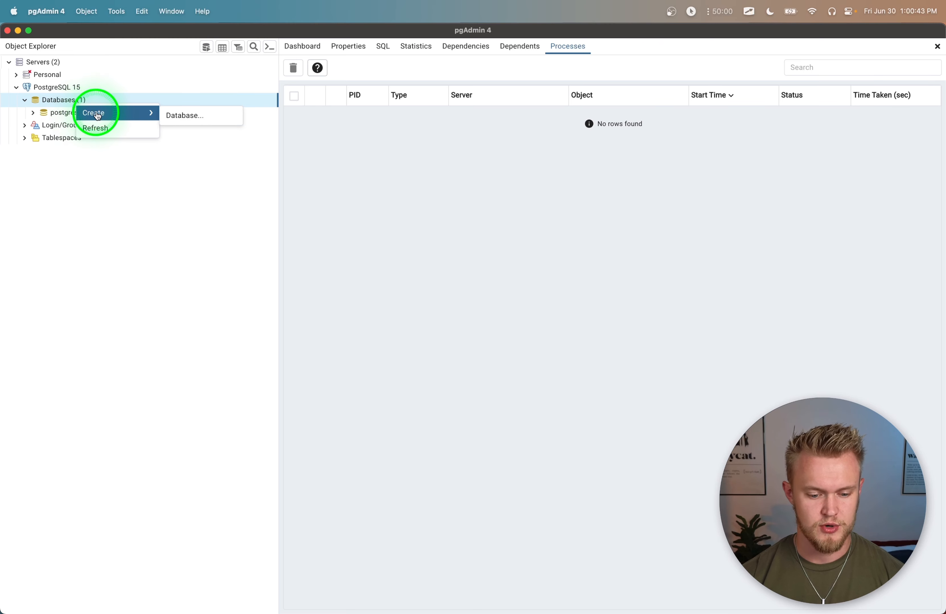
{"action": "left_click", "coordinate": [194, 117]}
{"action": "left_click", "coordinate": [406, 154]}
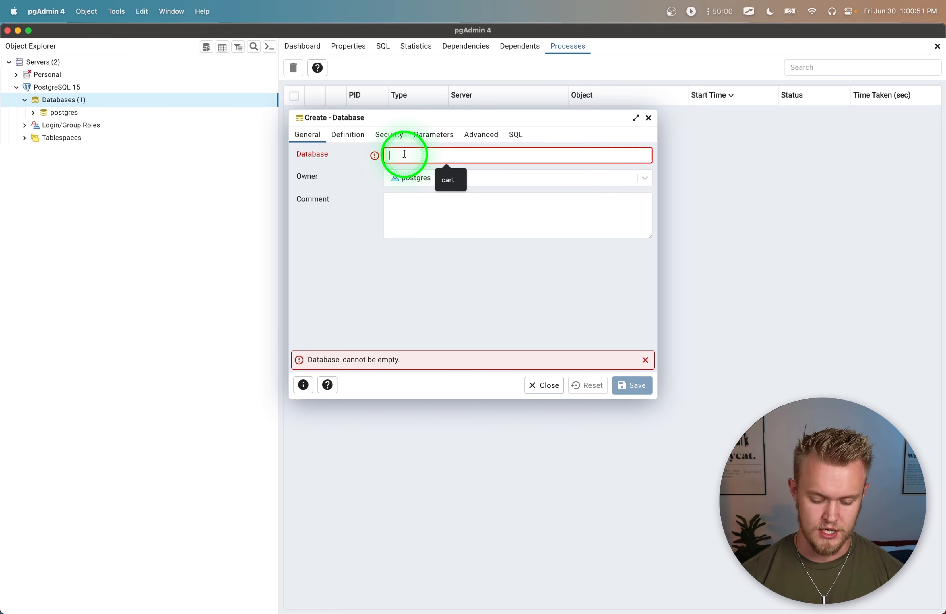
{"action": "type", "text": "pretend"}
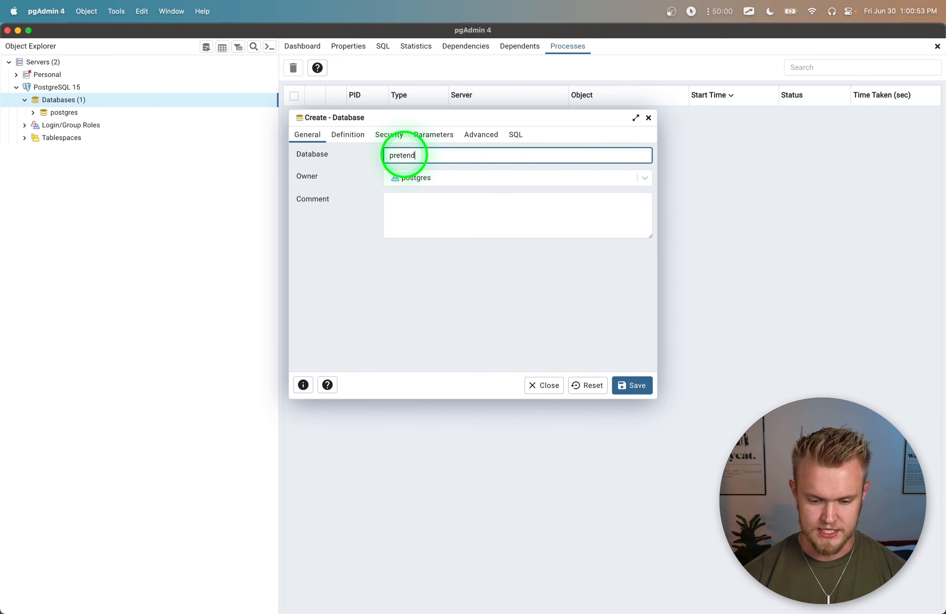
{"action": "left_click", "coordinate": [637, 385]}
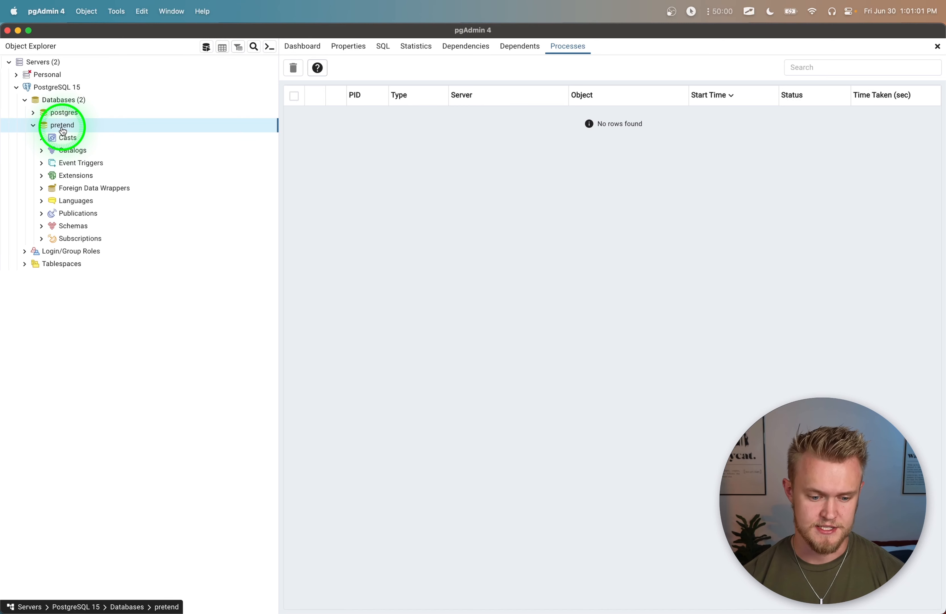
Step: Open a Query Tool on the pretend database and execute CREATE TABLE statements for users, products and cart, with cart referencing the other two
{"action": "right_click", "coordinate": [63, 128]}
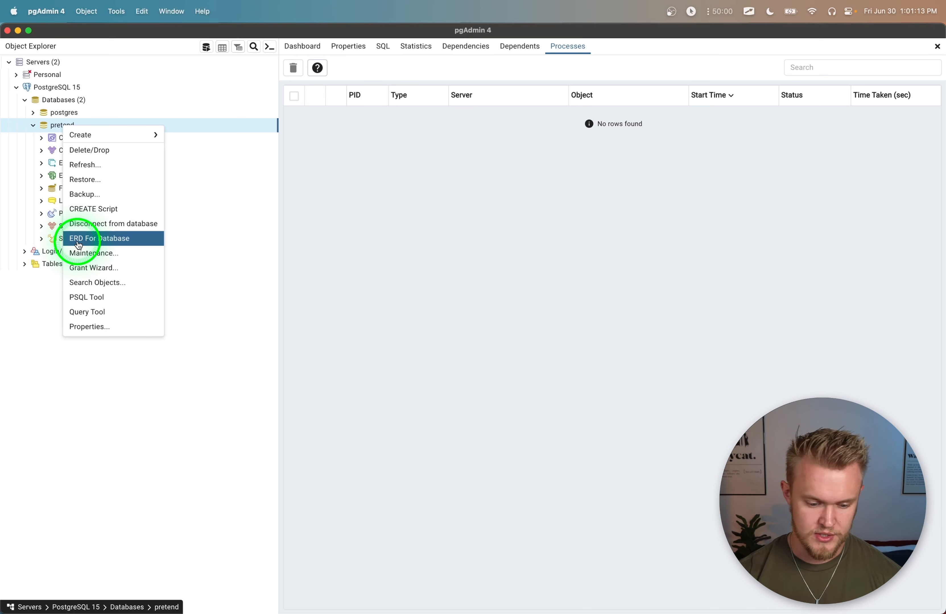
{"action": "left_click", "coordinate": [108, 312]}
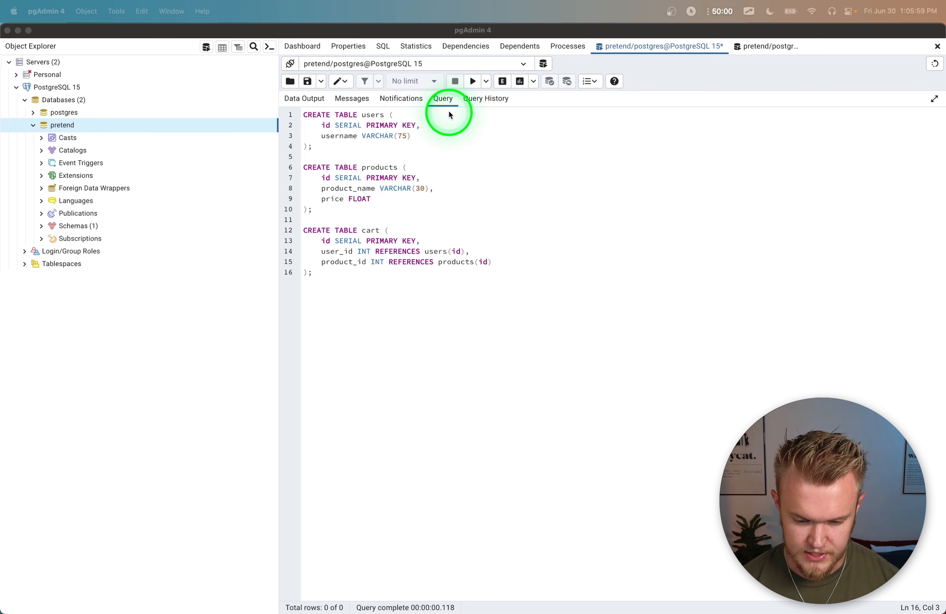
{"action": "left_click", "coordinate": [473, 81]}
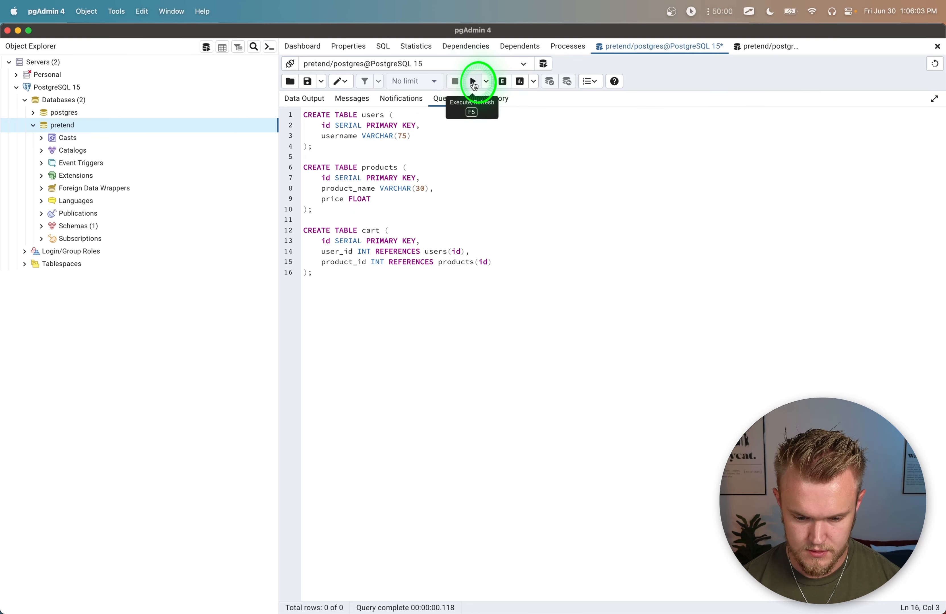
{"action": "left_click", "coordinate": [473, 81]}
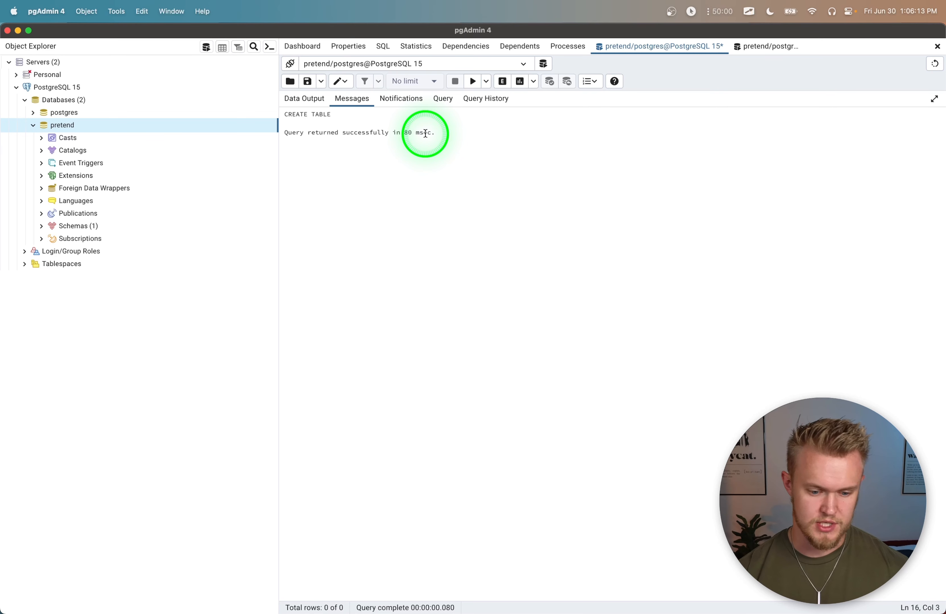
Step: Refresh the Tables node of the pretend database's public schema and list its tables, selecting users
{"action": "left_click", "coordinate": [58, 232]}
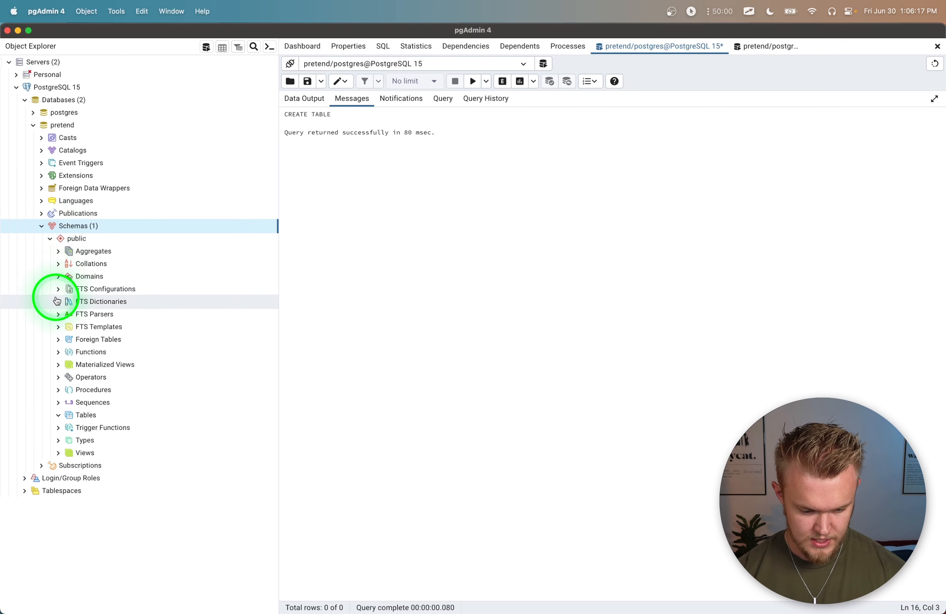
{"action": "left_click", "coordinate": [60, 417]}
{"action": "right_click", "coordinate": [61, 418]}
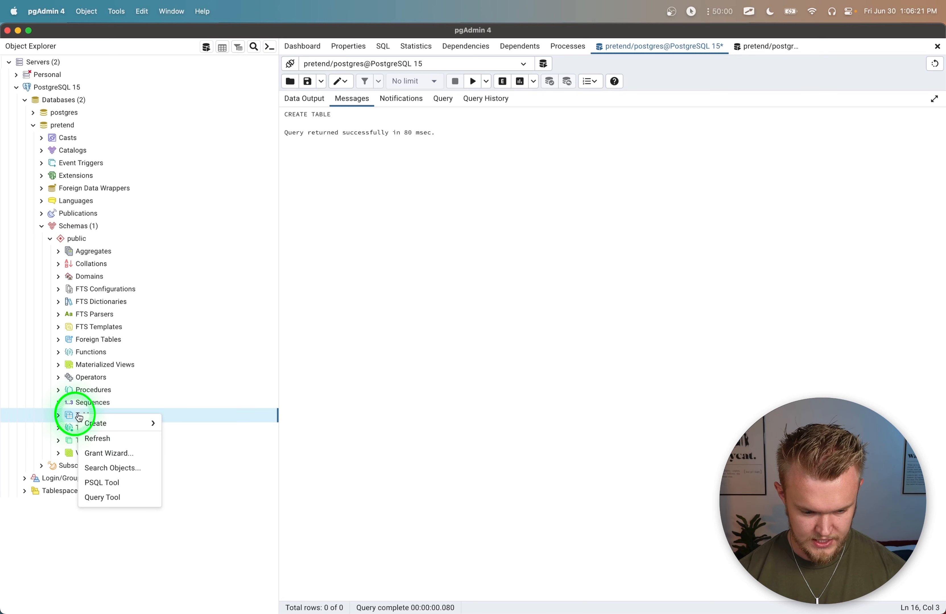
{"action": "left_click", "coordinate": [100, 440]}
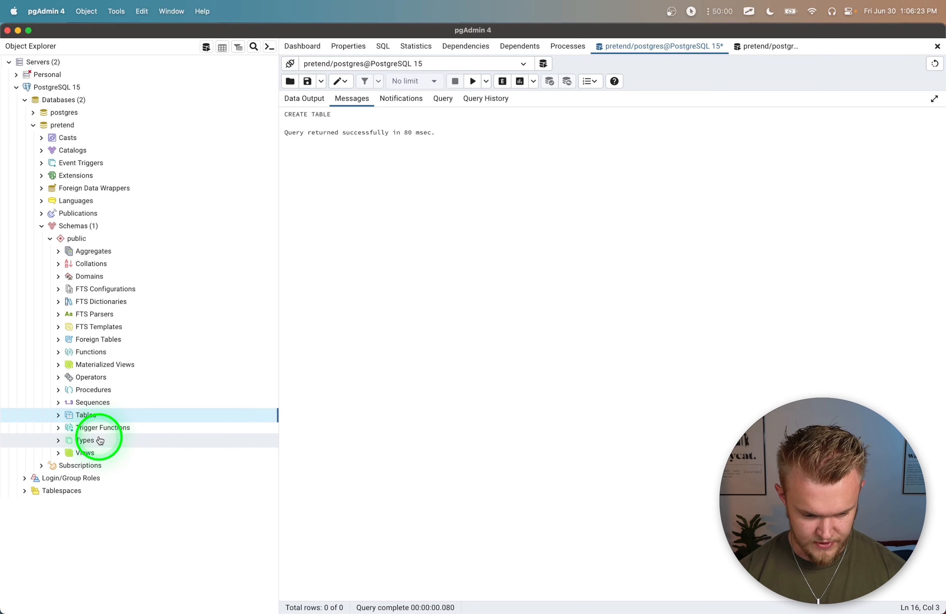
{"action": "left_click", "coordinate": [59, 415]}
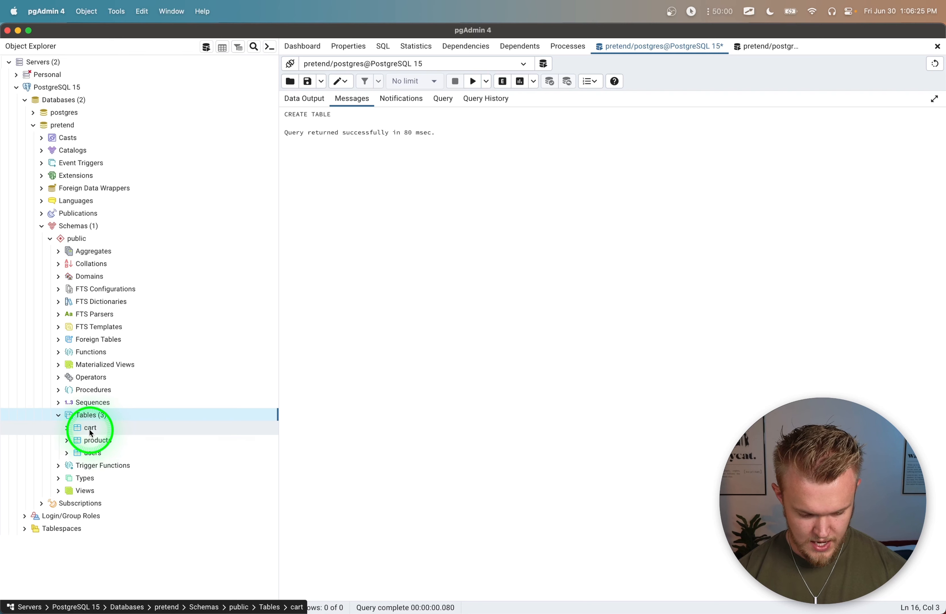
{"action": "left_click", "coordinate": [108, 453]}
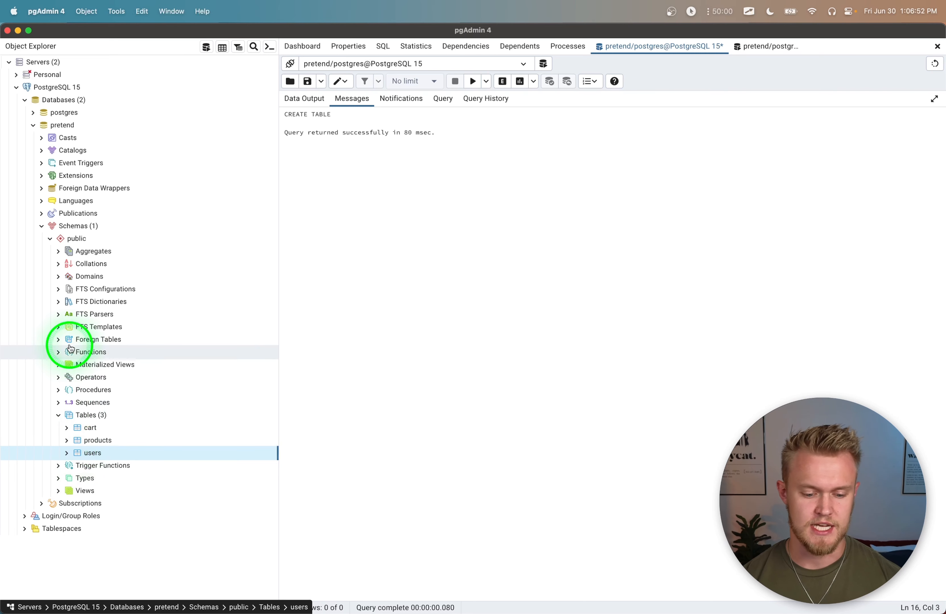
Step: Generate an ERD for the pretend database and arrange its tables in a row with cart between products and users
{"action": "right_click", "coordinate": [72, 131]}
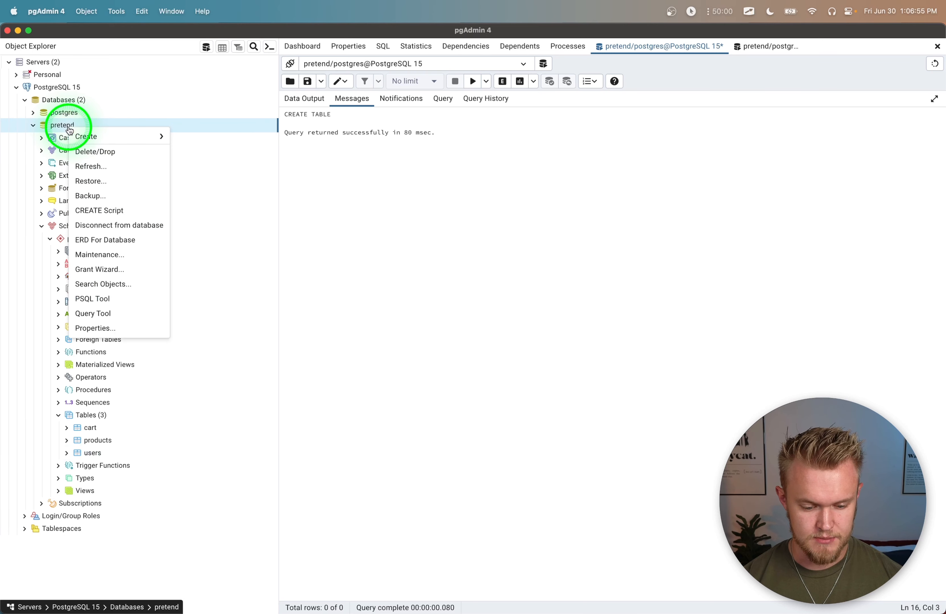
{"action": "left_click", "coordinate": [119, 242]}
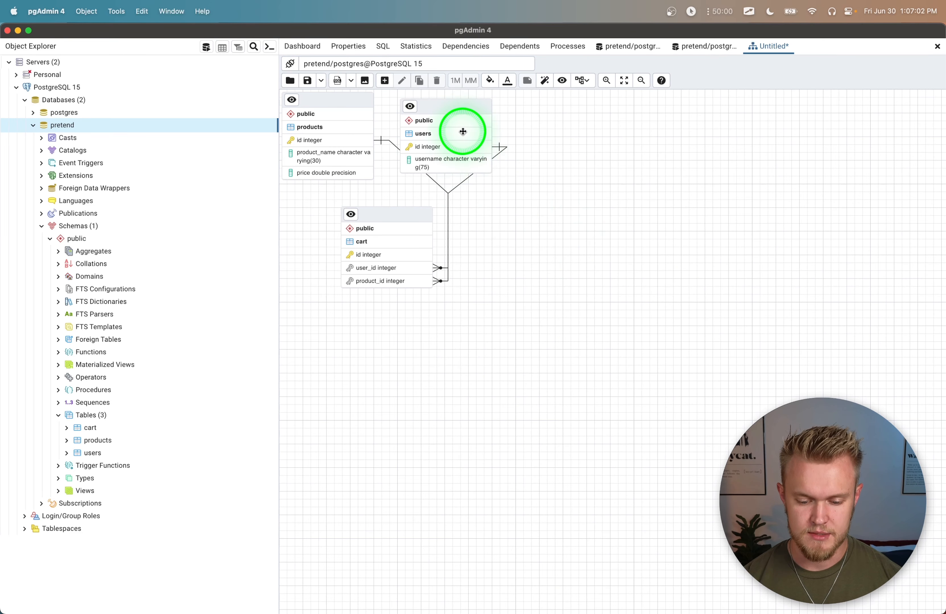
{"action": "left_click_drag", "start_coordinate": [459, 111], "coordinate": [819, 146]}
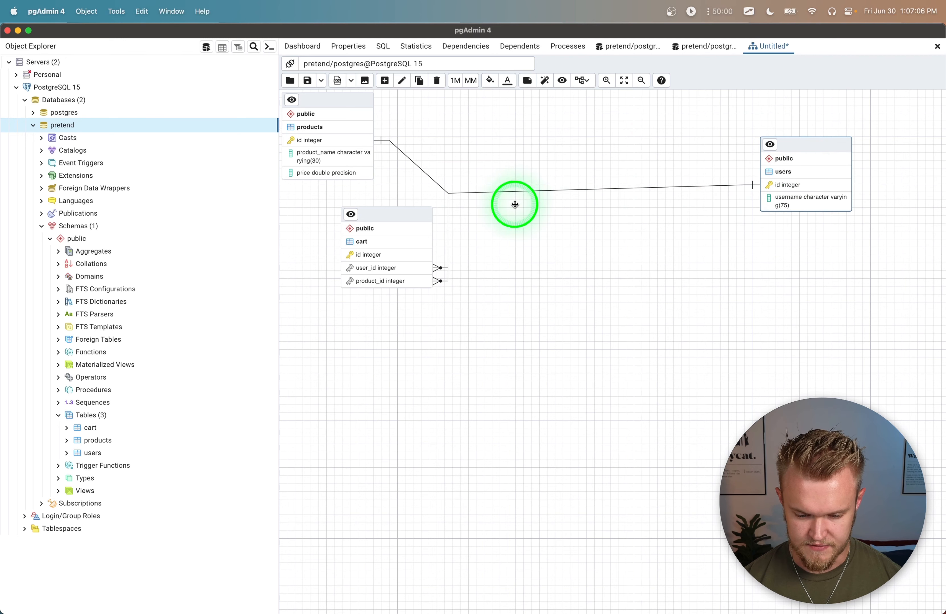
{"action": "left_click_drag", "start_coordinate": [420, 219], "coordinate": [578, 149]}
{"action": "left_click_drag", "start_coordinate": [323, 99], "coordinate": [328, 136]}
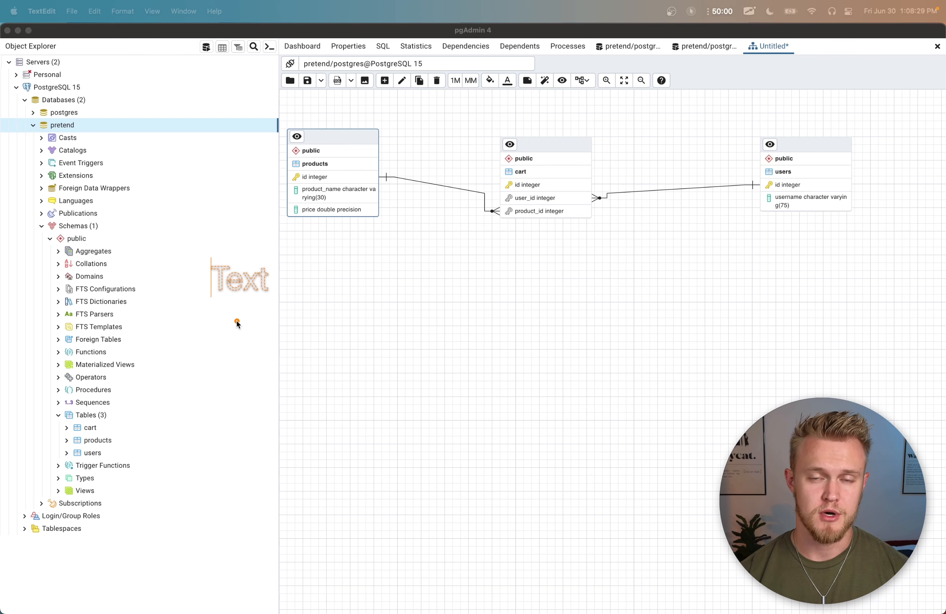
Step: Write an on-screen connection string using postgresql://, user postgres, the account password, host localhost and port 5432, and shift it to free room for more text
{"action": "type", "text": "pos"}
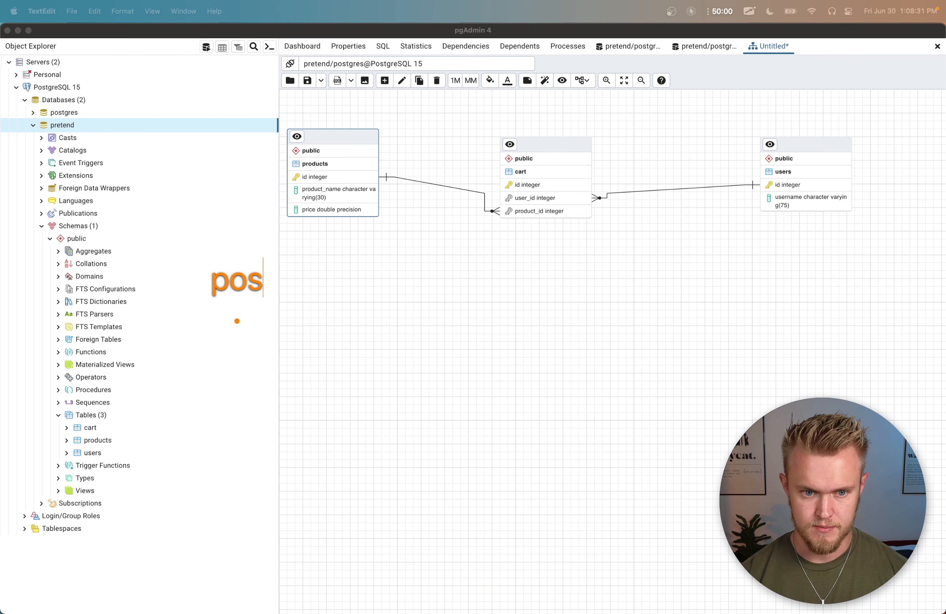
{"action": "type", "text": "tgres"}
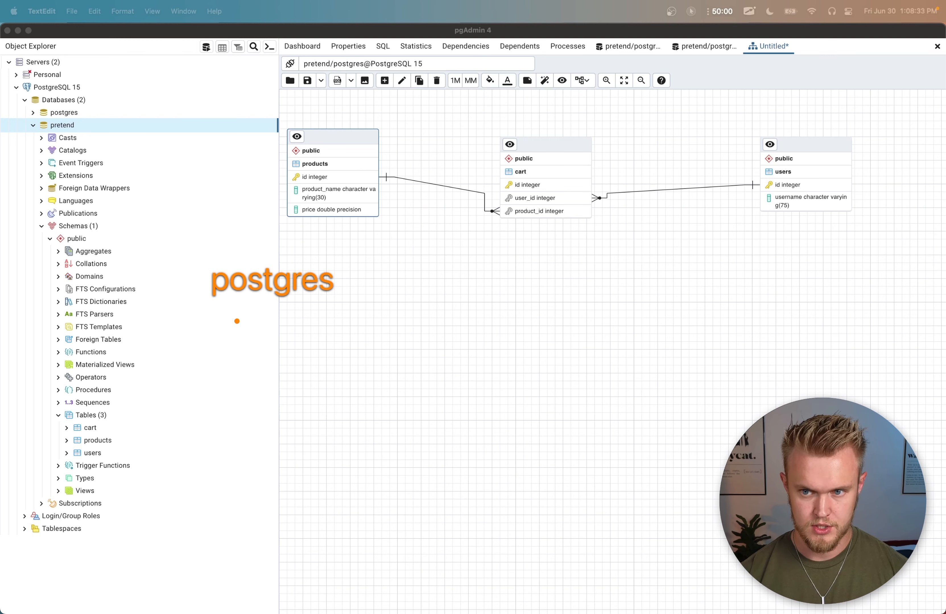
{"action": "type", "text": "ql"}
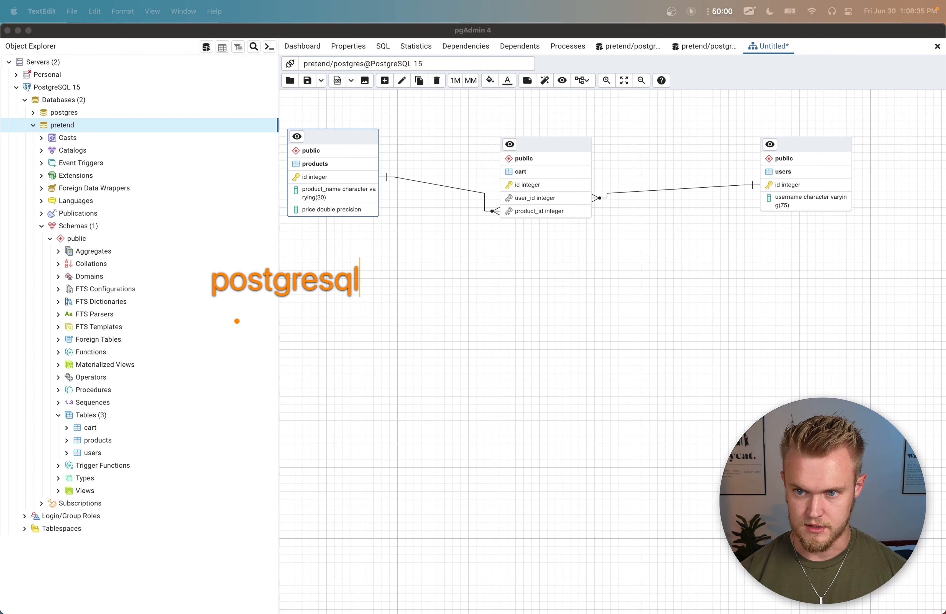
{"action": "type", "text": "://"}
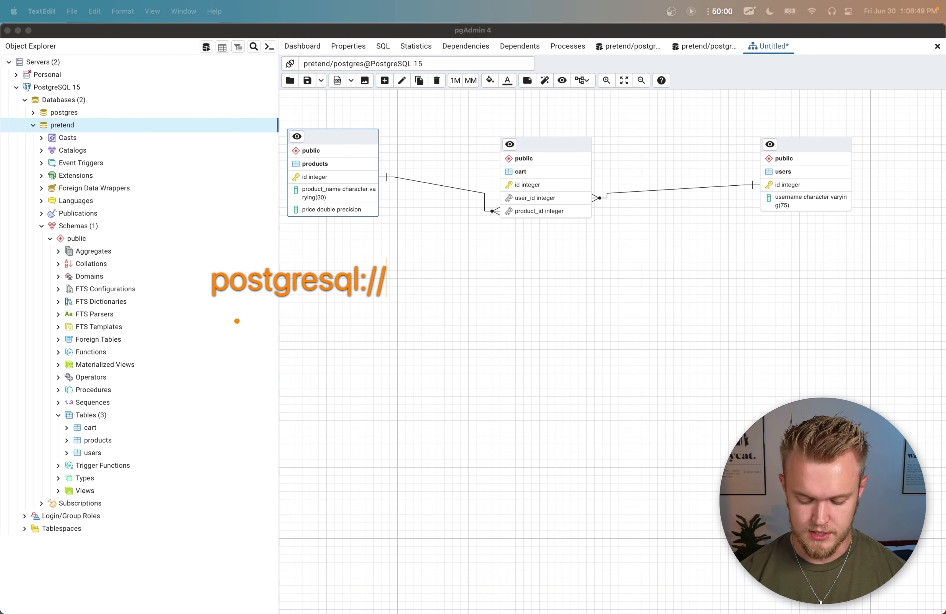
{"action": "type", "text": "postgres"}
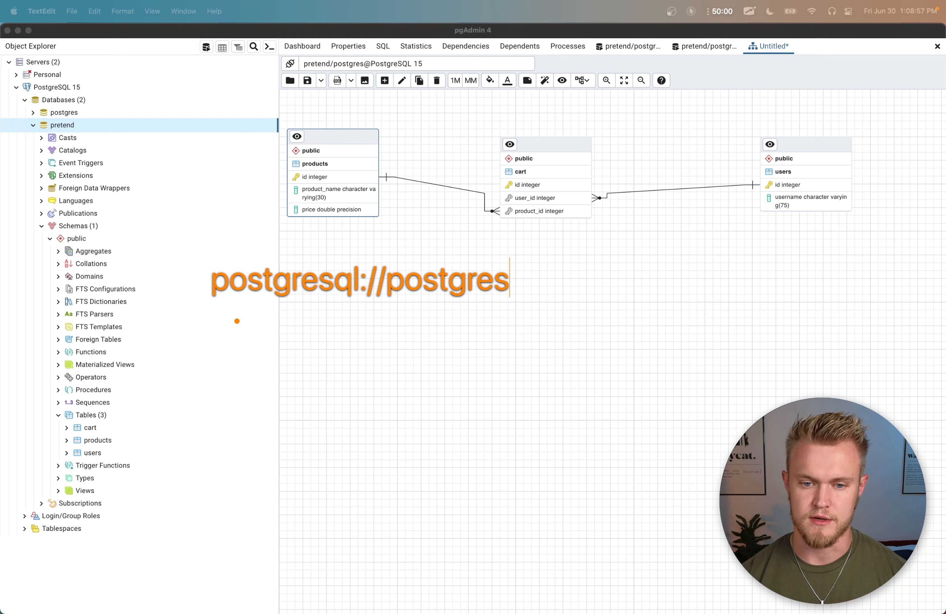
{"action": "type", "text": ":admin"}
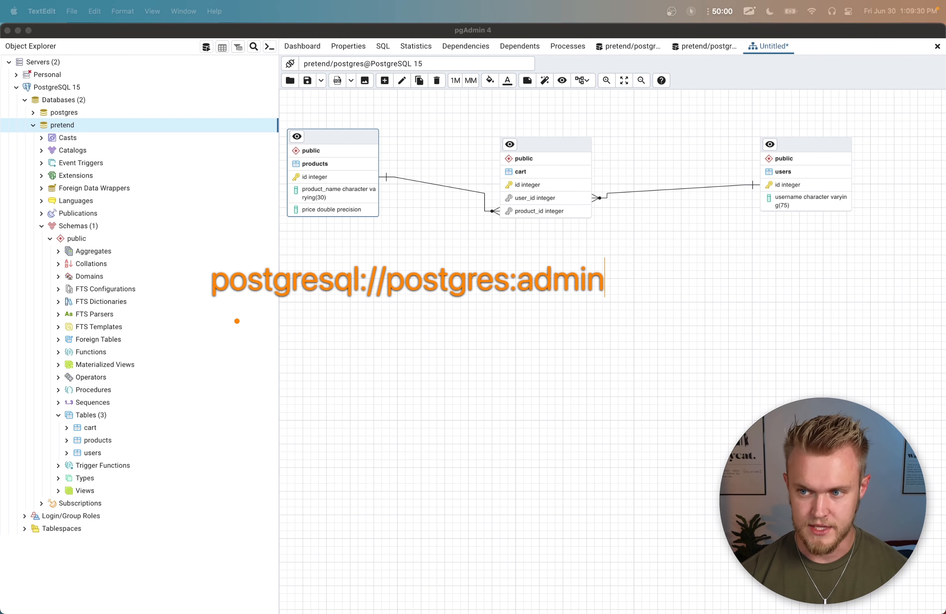
{"action": "type", "text": "@localhost"}
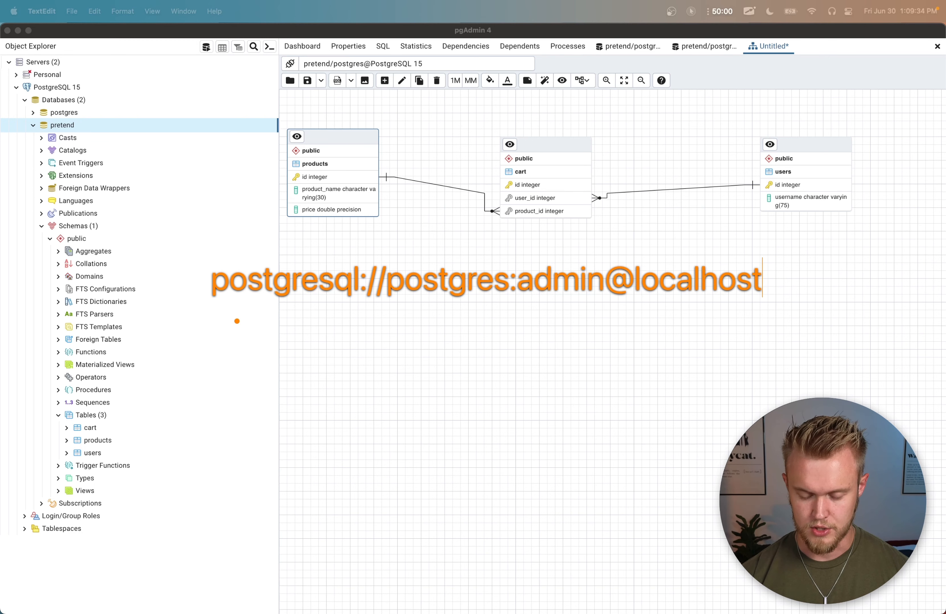
{"action": "type", "text": ":"}
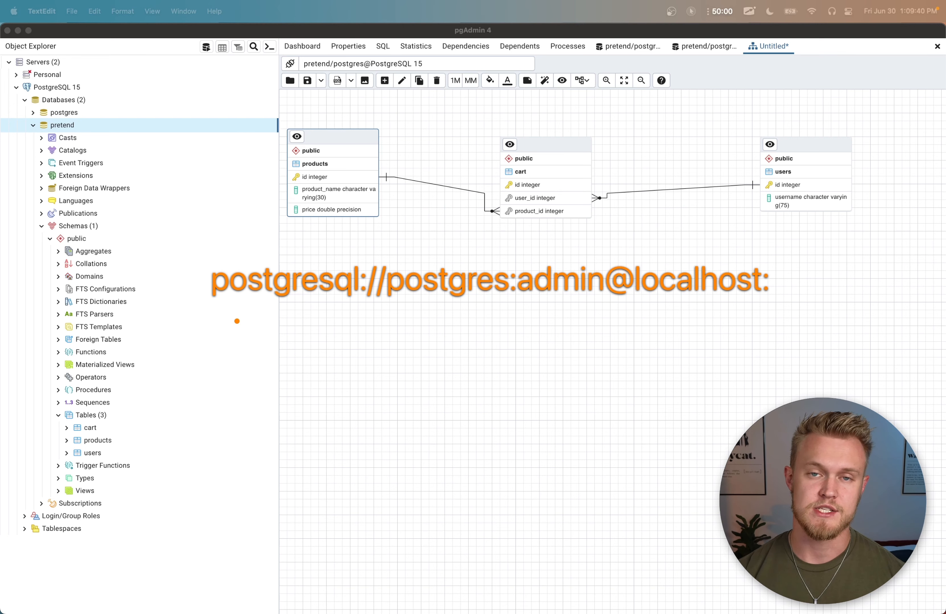
{"action": "type", "text": "54"}
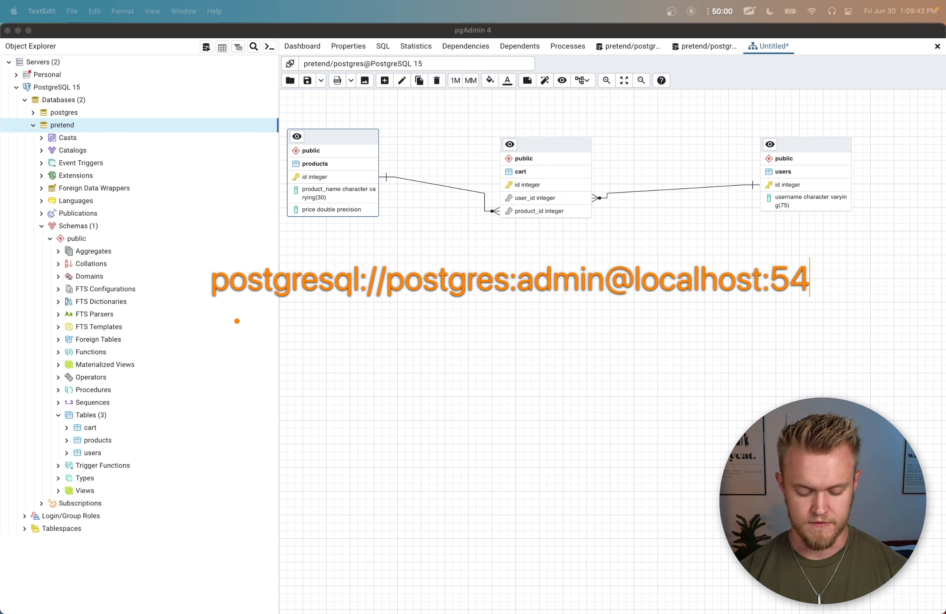
{"action": "type", "text": "32"}
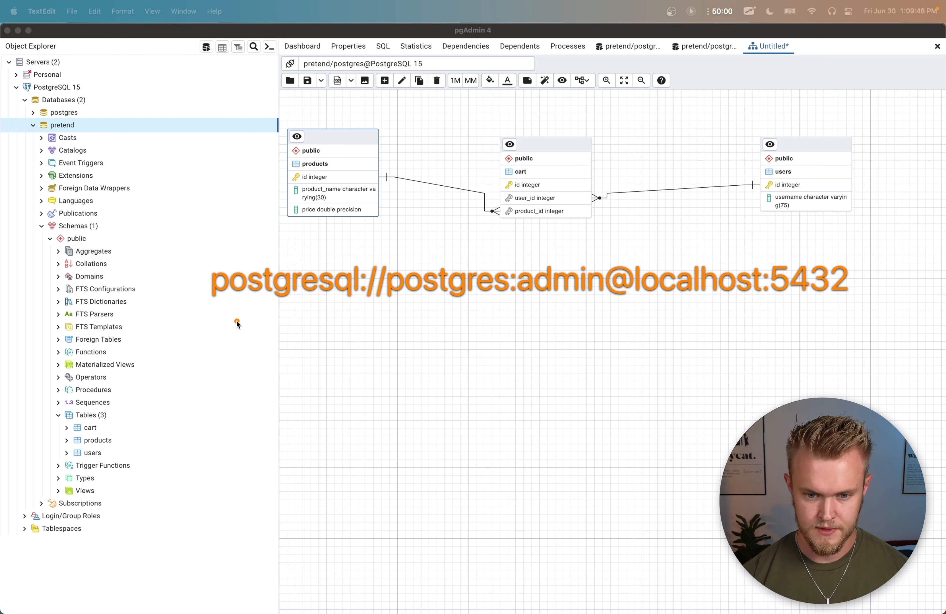
{"action": "left_click_drag", "start_coordinate": [306, 283], "coordinate": [148, 286]}
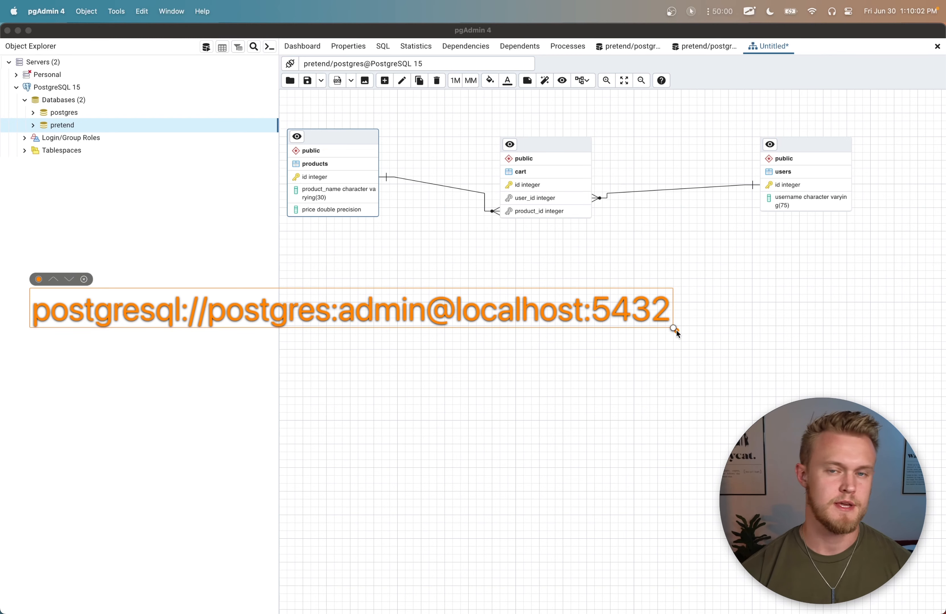
Step: Append /pretend to the on-screen connection string as the database name
{"action": "type", "text": "/"}
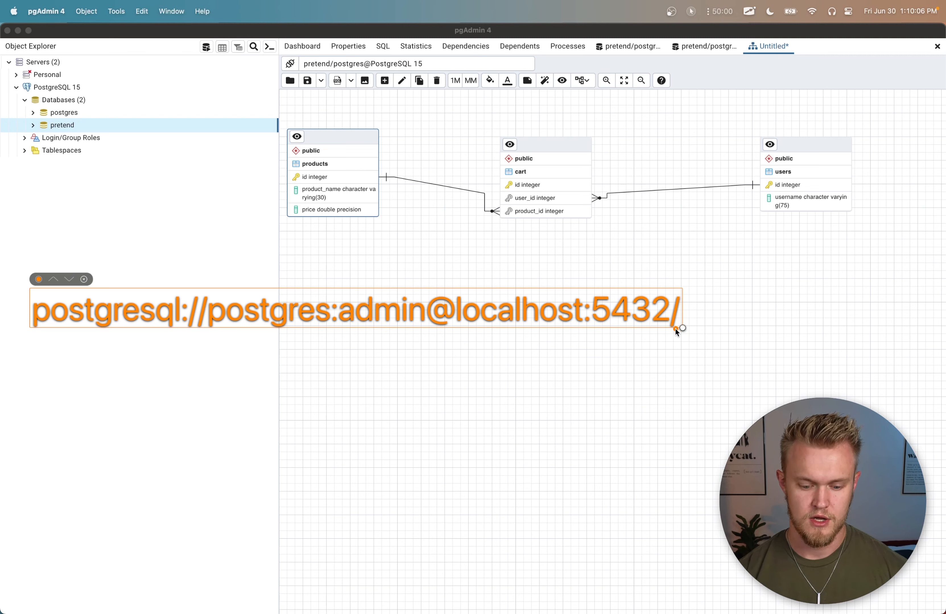
{"action": "key", "text": "alt+super+k"}
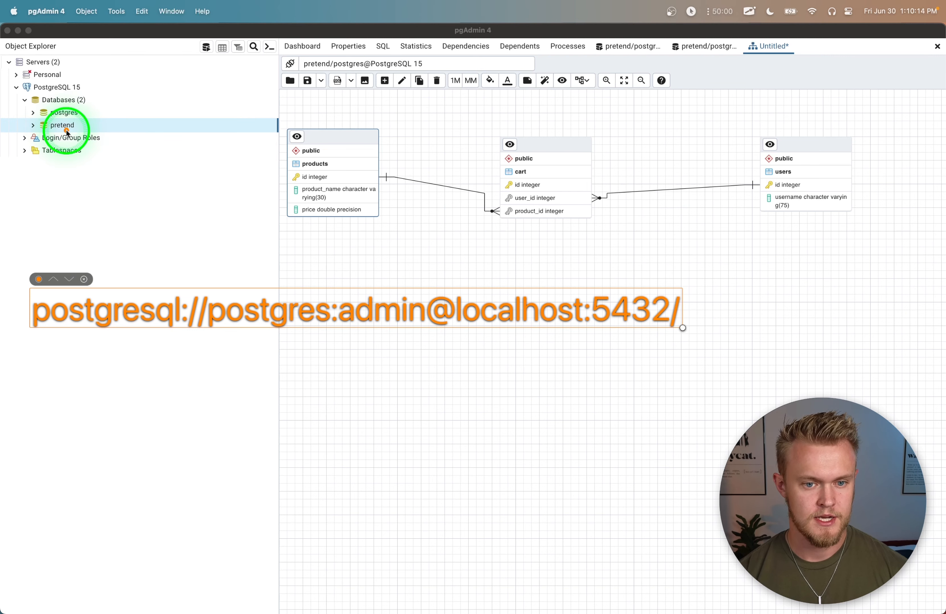
{"action": "type", "text": "pretend"}
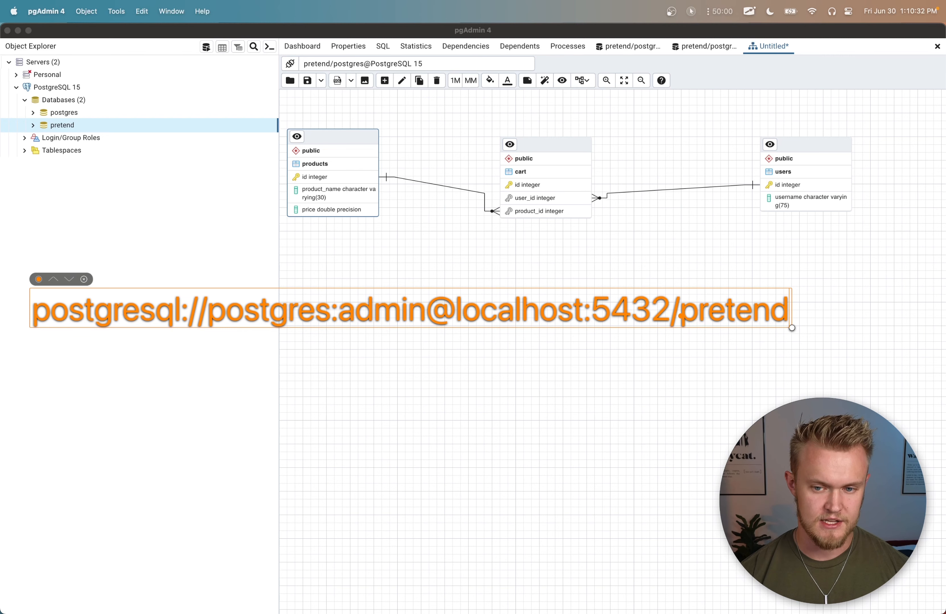
{"action": "type", "text": "?sll"}
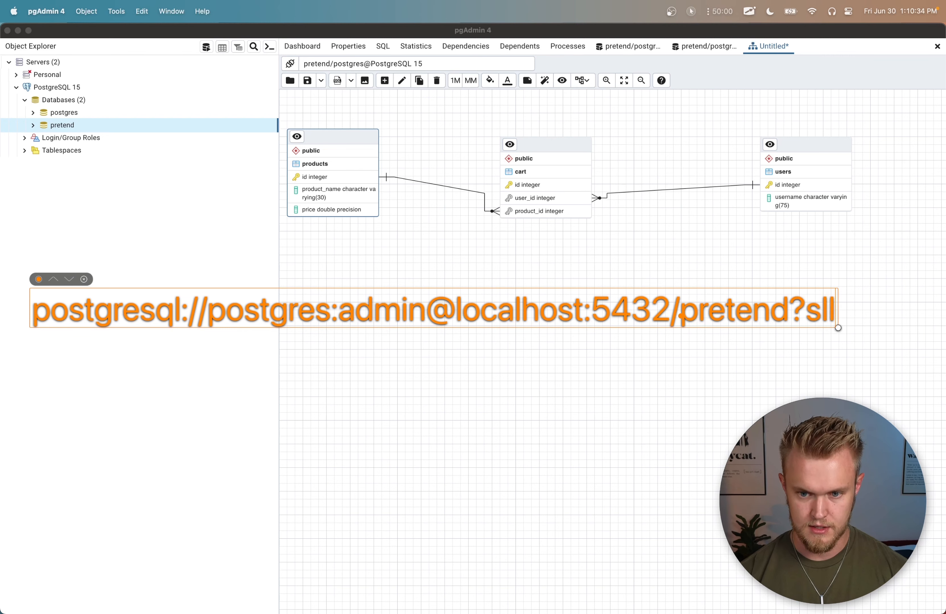
{"action": "key", "text": "BackSpace"}
{"action": "key", "text": "BackSpace"}
{"action": "key", "text": "BackSpace"}
{"action": "key", "text": "BackSpace"}
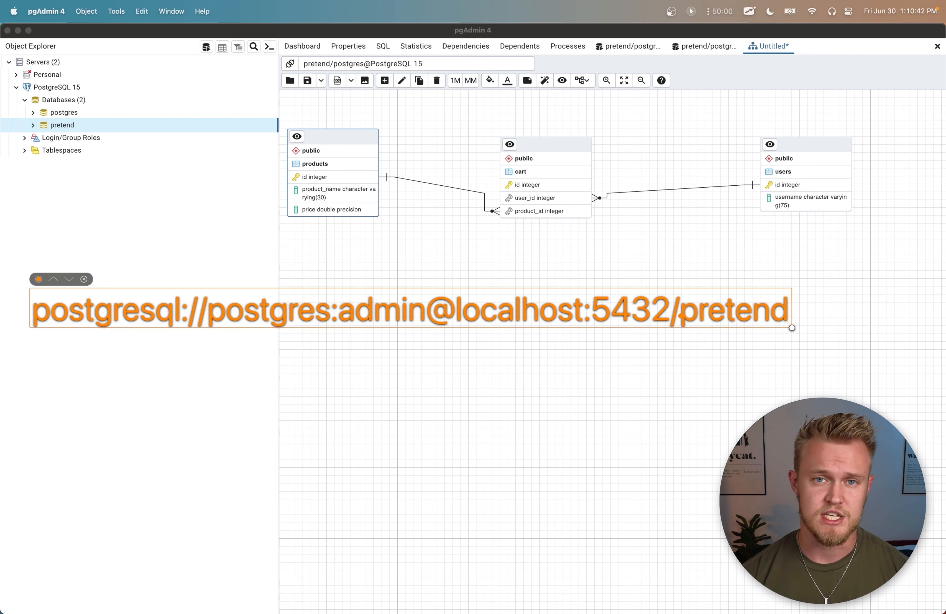
Step: Move the connection string lower and mark its part before the database name with a magenta bracket labelled "same"
{"action": "key", "text": "Escape"}
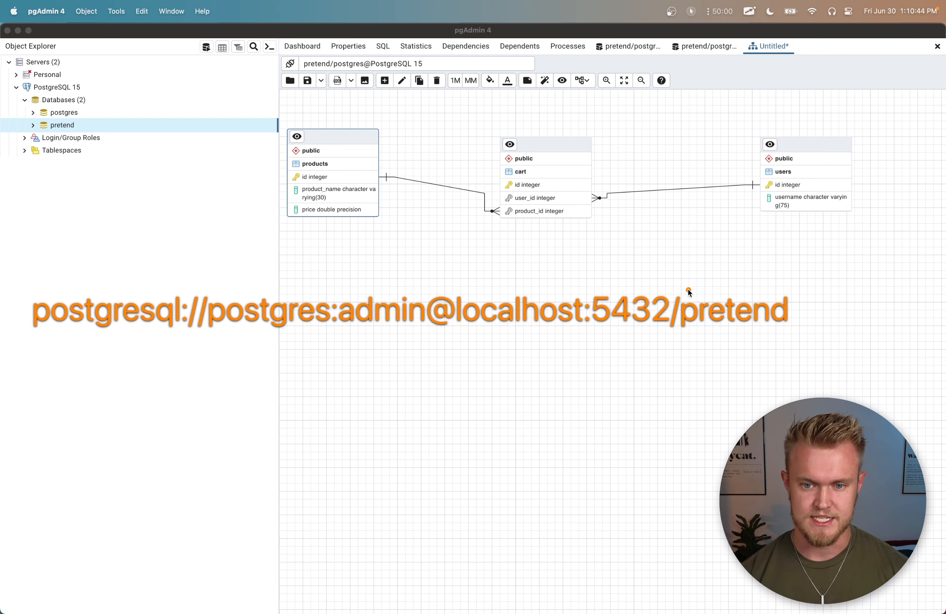
{"action": "left_click_drag", "start_coordinate": [643, 302], "coordinate": [682, 366]}
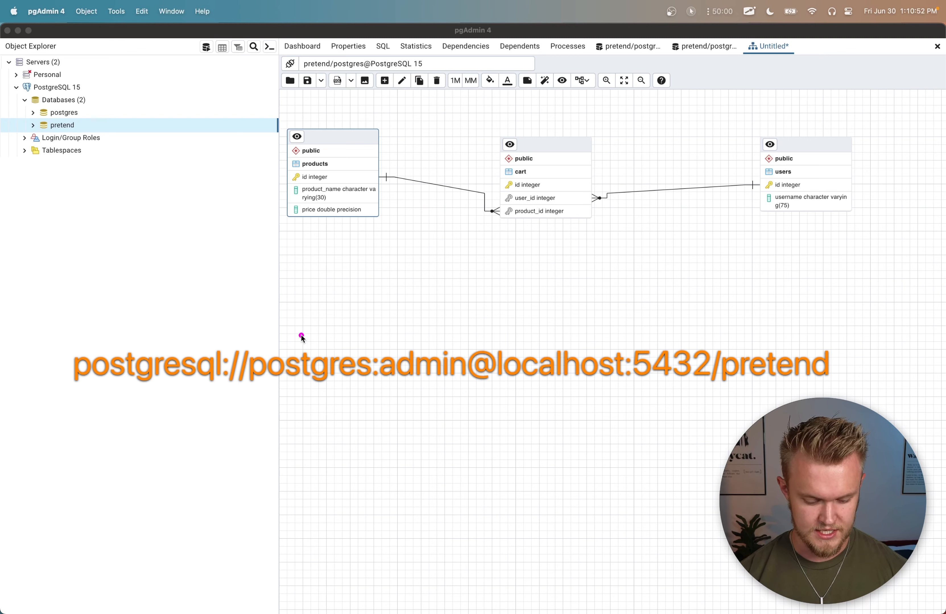
{"action": "key", "text": "l"}
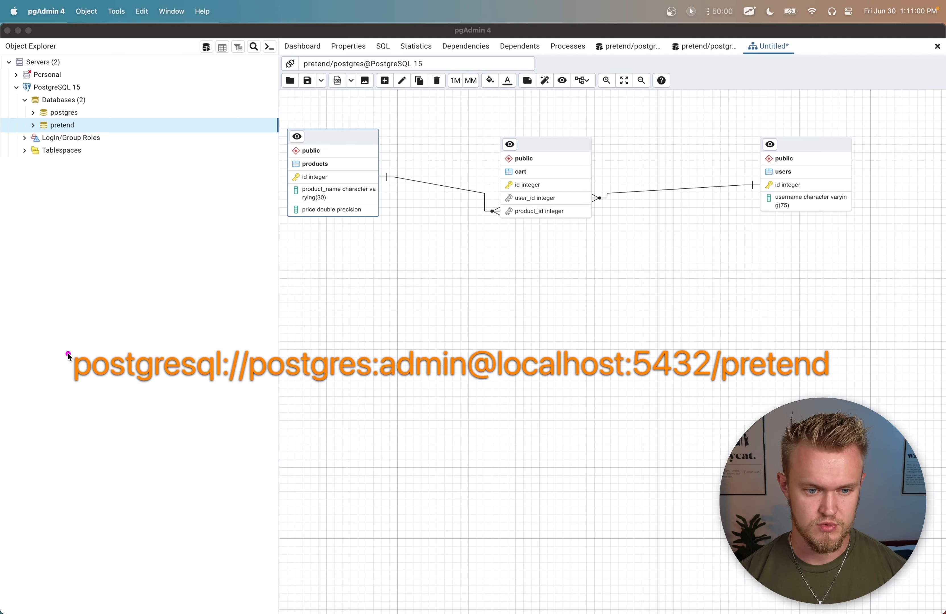
{"action": "mouse_move", "coordinate": [68, 355]}
{"action": "left_mouse_down"}
{"action": "mouse_move", "coordinate": [70, 320]}
{"action": "mouse_move", "coordinate": [721, 309]}
{"action": "mouse_move", "coordinate": [720, 346]}
{"action": "left_mouse_up"}
{"action": "left_click", "coordinate": [425, 335]}
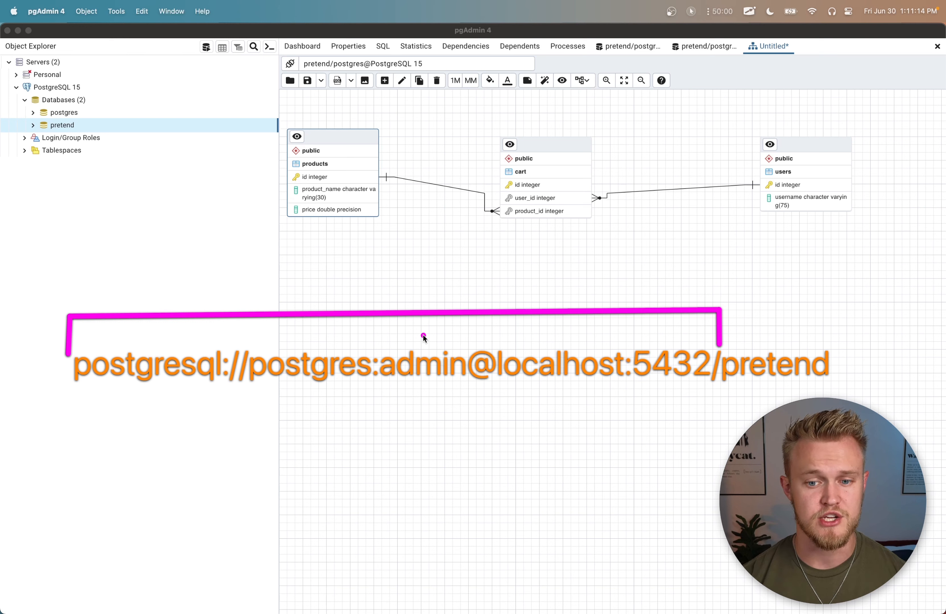
{"action": "left_click_drag", "start_coordinate": [403, 311], "coordinate": [403, 279]}
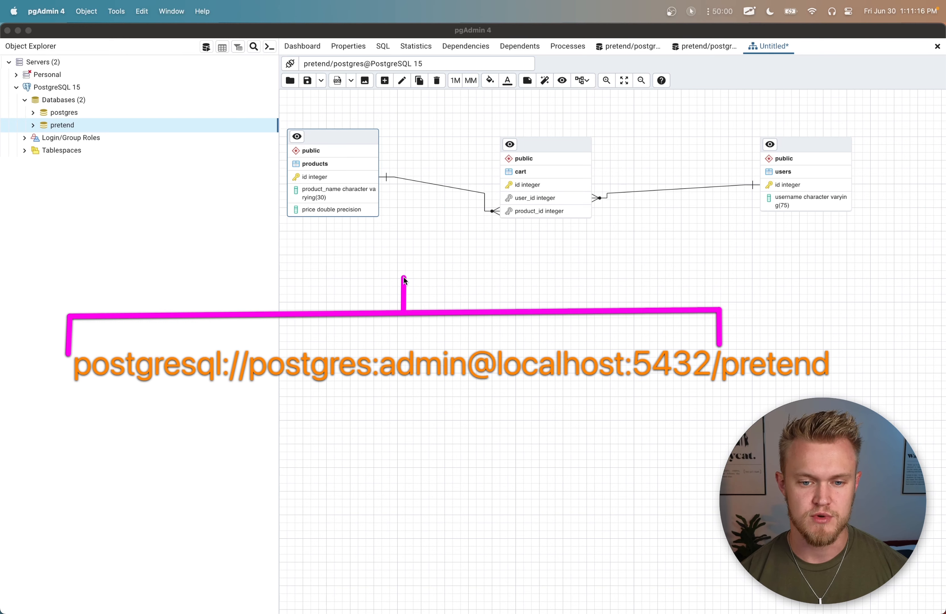
{"action": "key", "text": "t"}
{"action": "left_click", "coordinate": [363, 259]}
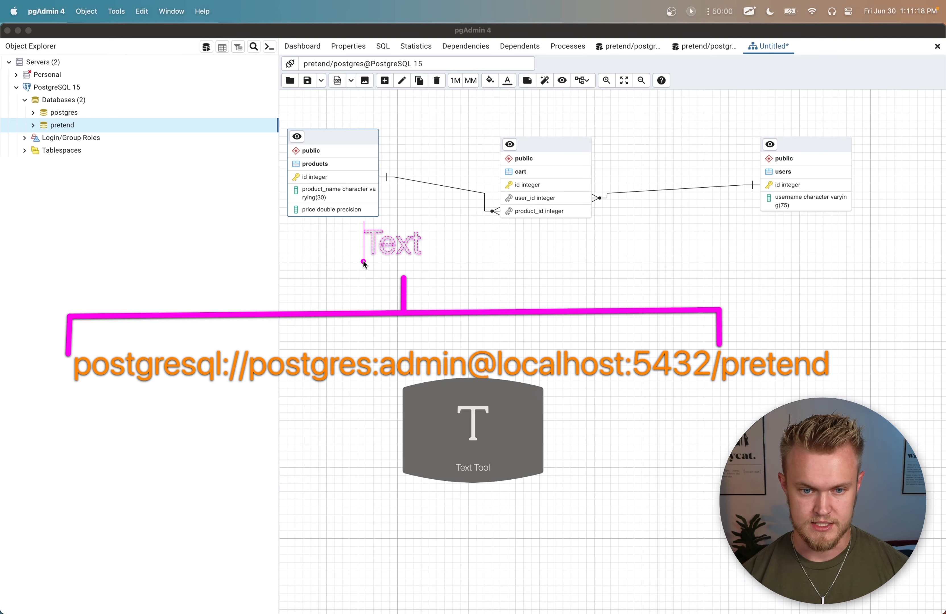
{"action": "type", "text": "same"}
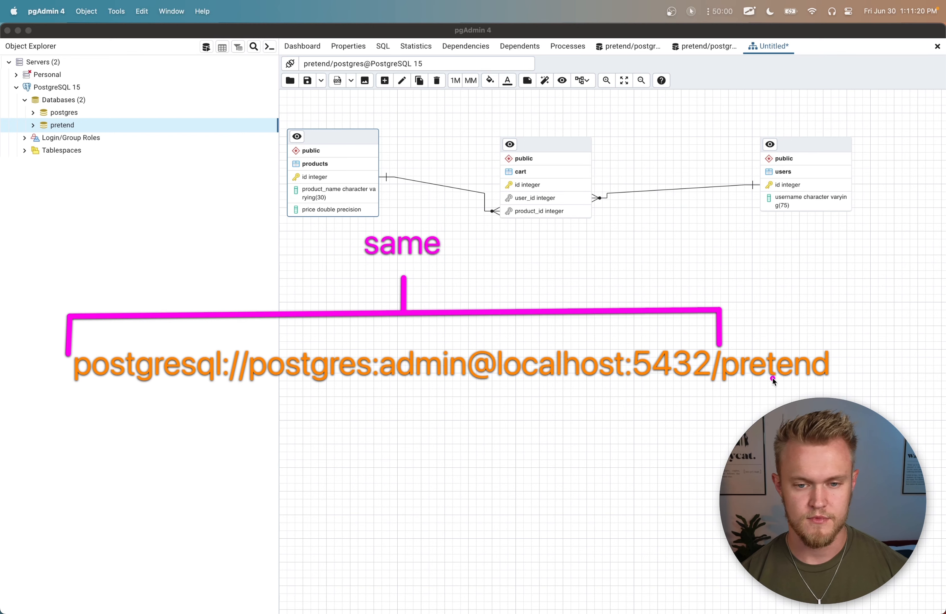
{"action": "type", "text": "g"}
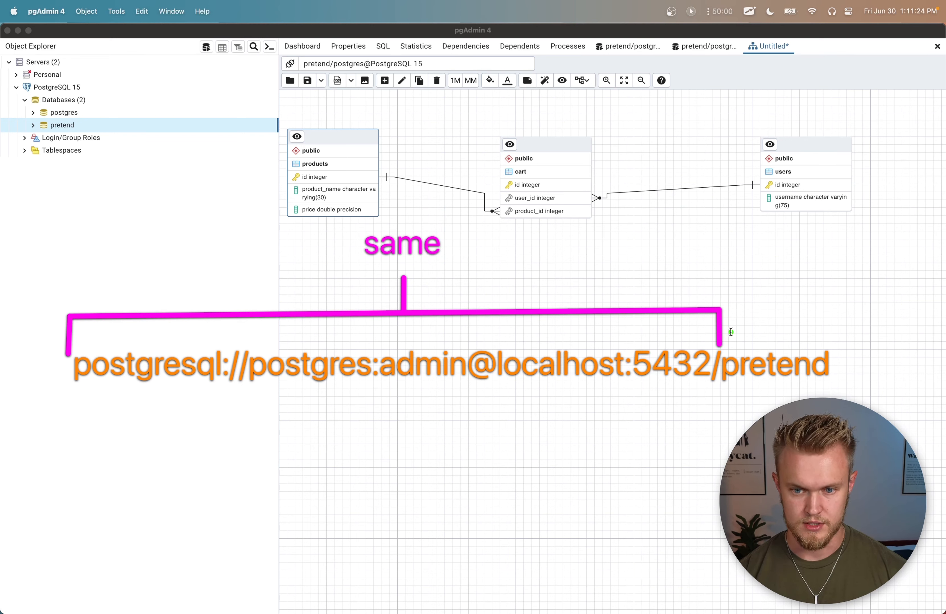
{"action": "type", "text": "l"}
Step: Bracket the database name in the connection string in green and draw an arrow to it from the pretend database in the object tree
{"action": "mouse_move", "coordinate": [731, 341]}
{"action": "left_mouse_down"}
{"action": "mouse_move", "coordinate": [731, 309]}
{"action": "mouse_move", "coordinate": [826, 308]}
{"action": "mouse_move", "coordinate": [824, 339]}
{"action": "left_mouse_up"}
{"action": "key", "text": "a"}
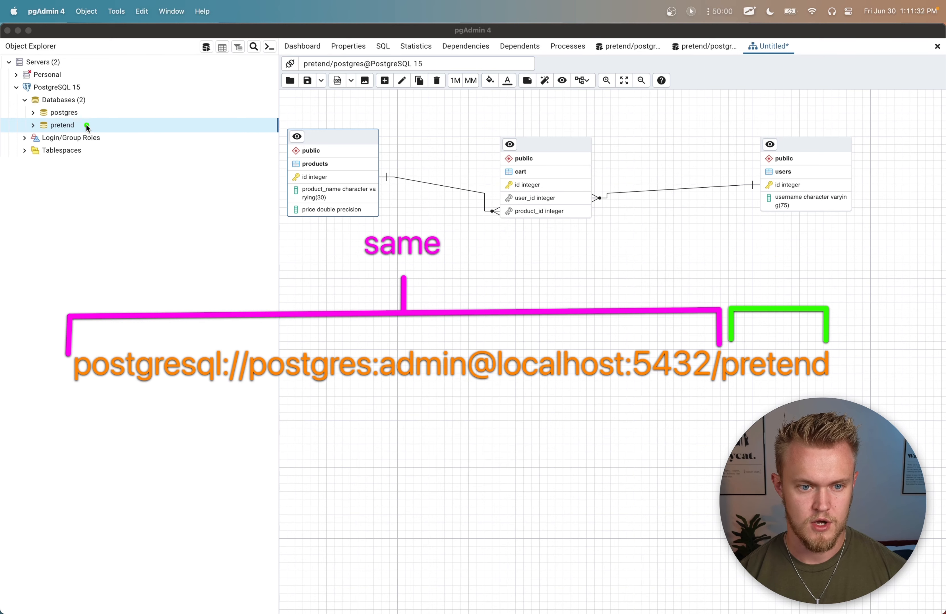
{"action": "mouse_move", "coordinate": [75, 125]}
{"action": "left_mouse_down"}
{"action": "mouse_move", "coordinate": [209, 122]}
{"action": "mouse_move", "coordinate": [361, 142]}
{"action": "mouse_move", "coordinate": [557, 208]}
{"action": "mouse_move", "coordinate": [730, 295]}
{"action": "left_mouse_up"}
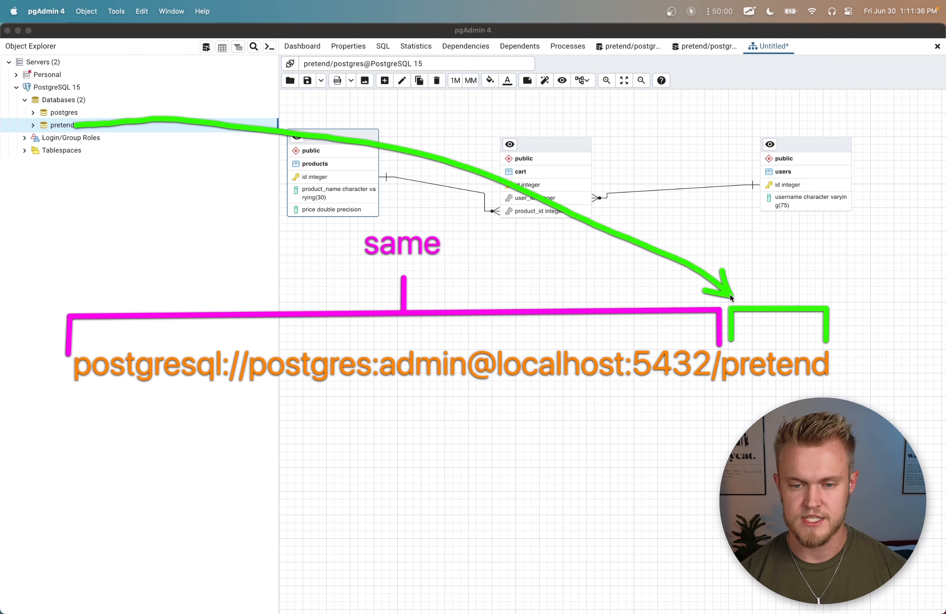